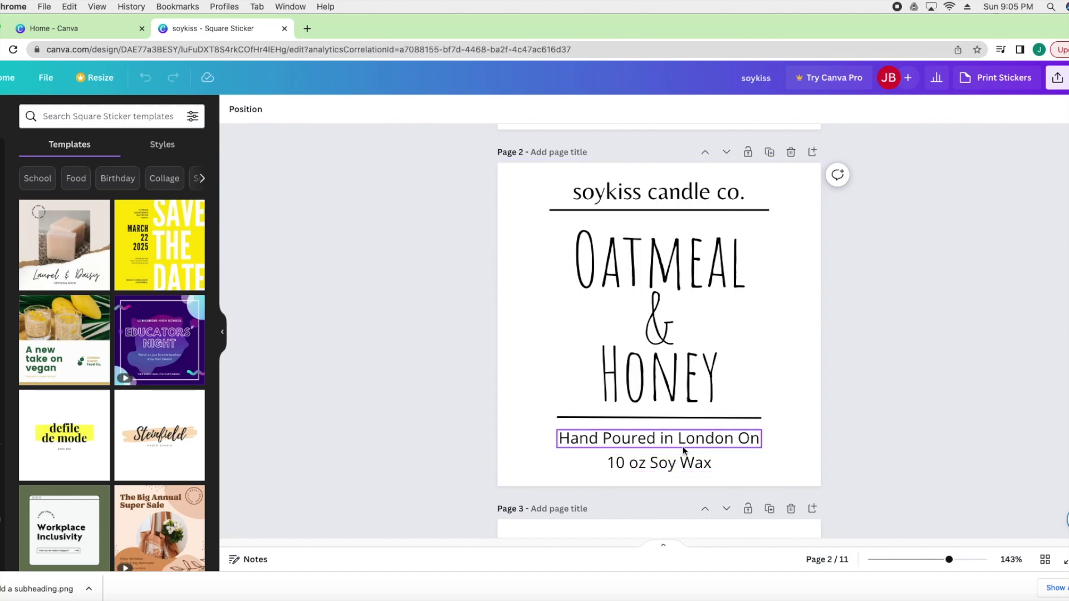
Scroll through the open soykiss sticker design to look it over
{"action": "scroll", "coordinate": [677, 476], "scroll_direction": "down", "scroll_amount": 5}
{"action": "scroll", "coordinate": [677, 477], "scroll_direction": "down", "scroll_amount": 15}
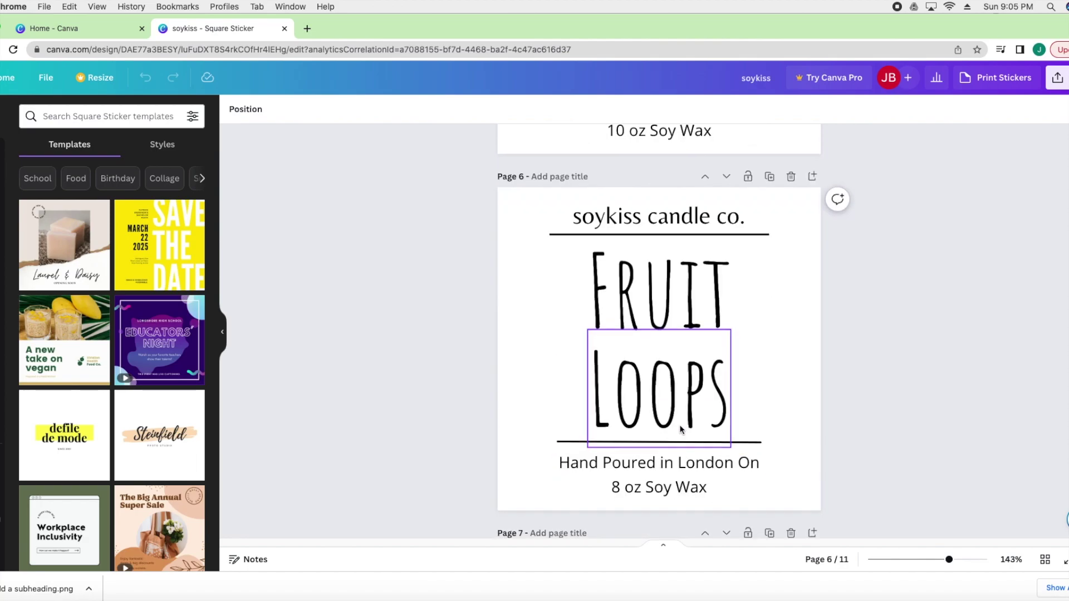
{"action": "scroll", "coordinate": [677, 477], "scroll_direction": "down", "scroll_amount": 10}
{"action": "scroll", "coordinate": [681, 431], "scroll_direction": "down", "scroll_amount": 15}
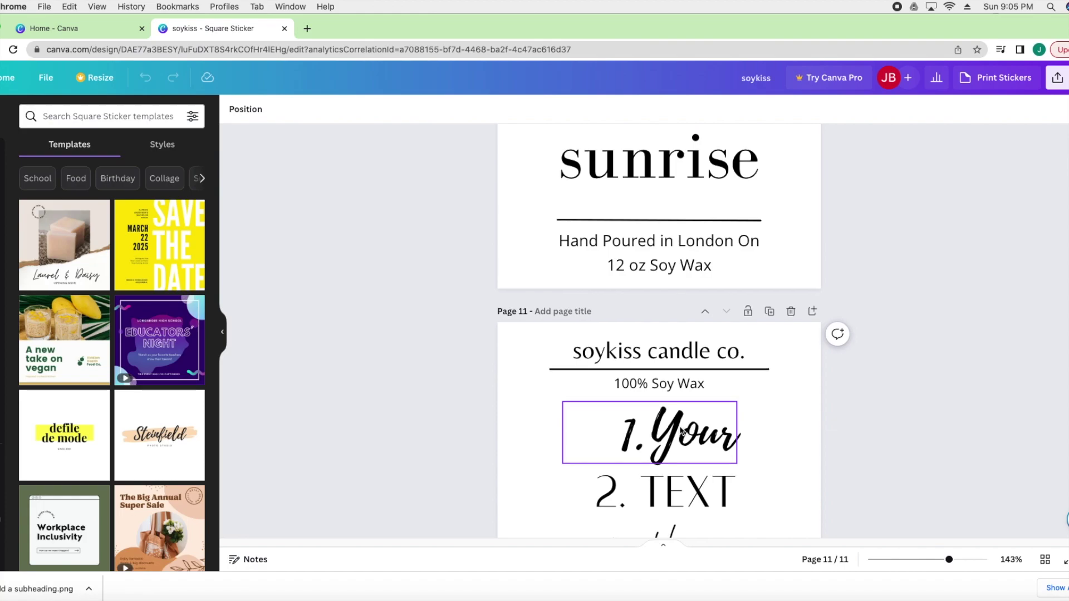
{"action": "scroll", "coordinate": [682, 430], "scroll_direction": "up", "scroll_amount": 20}
{"action": "scroll", "coordinate": [680, 430], "scroll_direction": "up", "scroll_amount": 9}
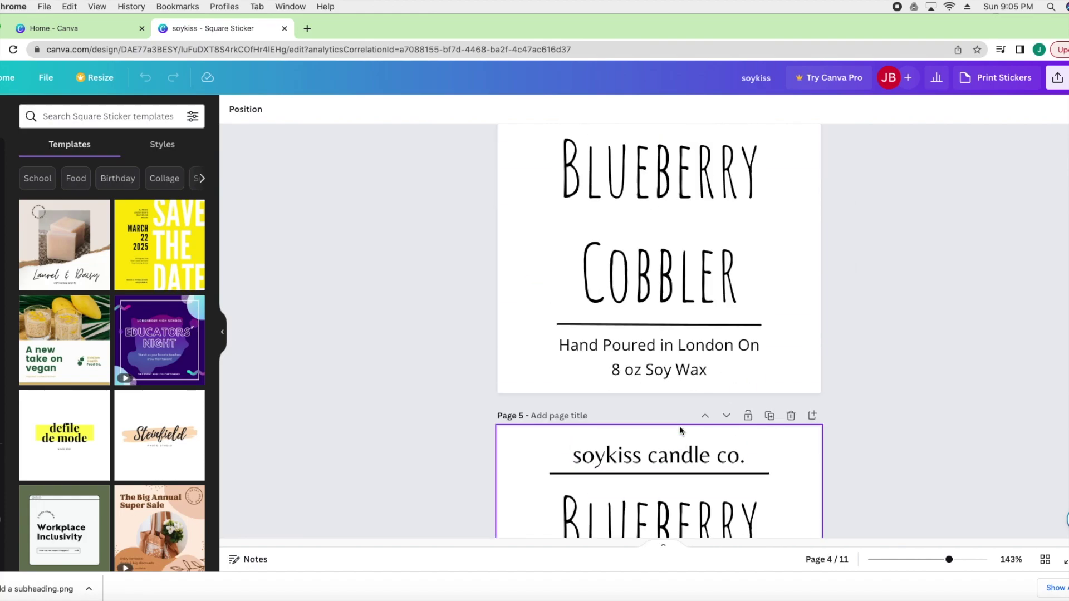
{"action": "scroll", "coordinate": [680, 430], "scroll_direction": "up", "scroll_amount": 10}
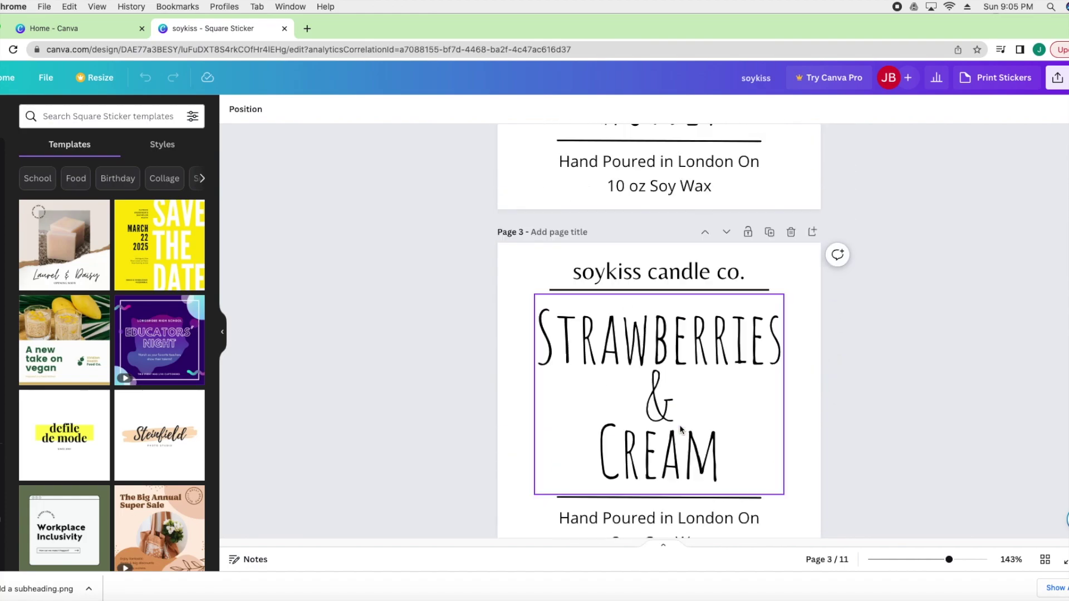
{"action": "scroll", "coordinate": [680, 430], "scroll_direction": "down", "scroll_amount": 3}
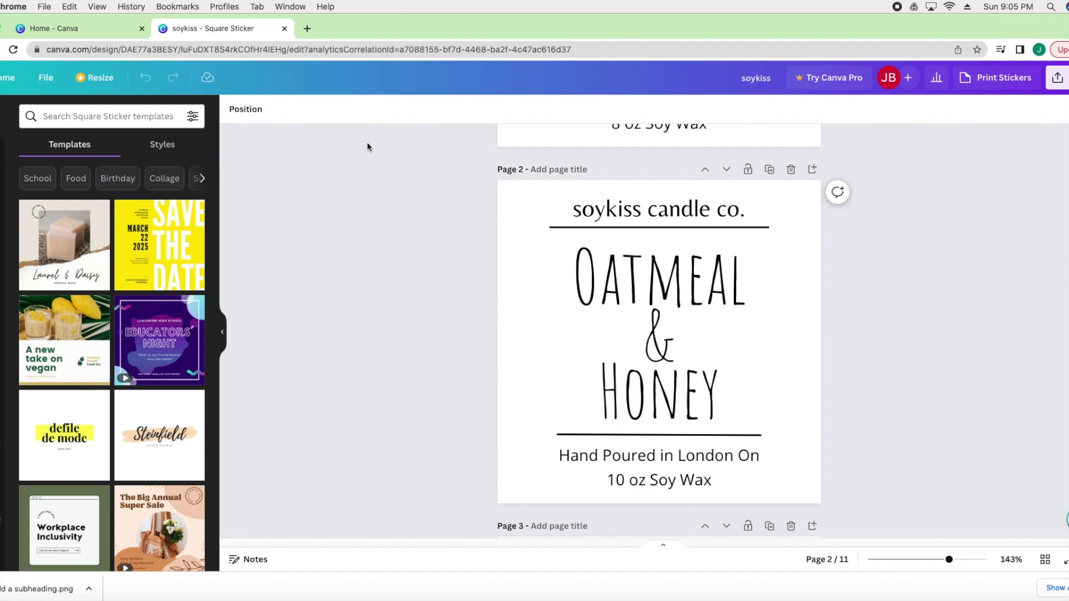
Create a new blank custom-size design 2 in wide and 2 in high
{"action": "left_click", "coordinate": [58, 81]}
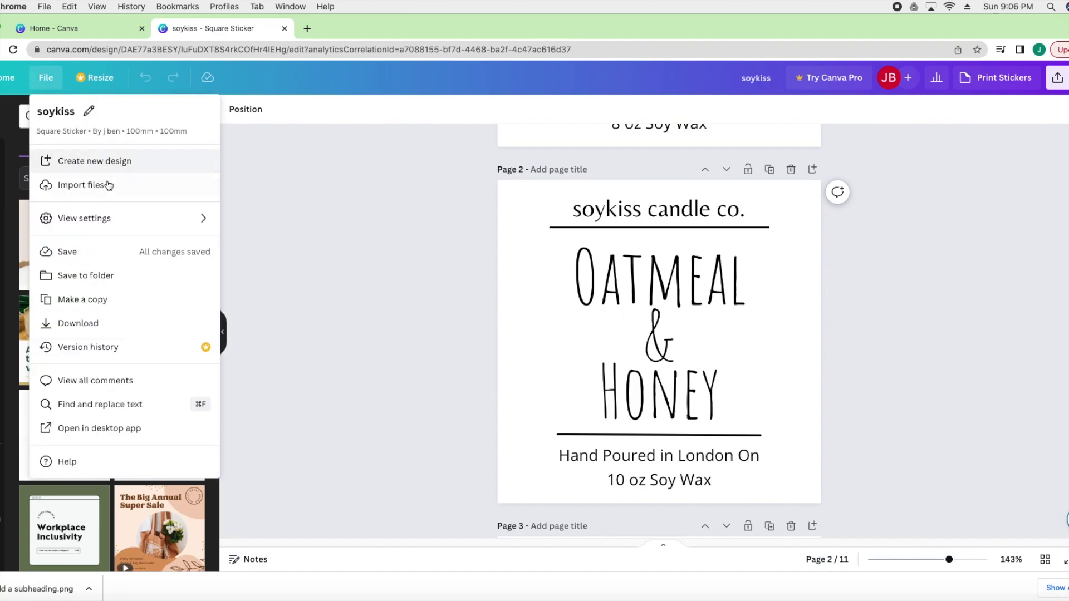
{"action": "left_click", "coordinate": [107, 162]}
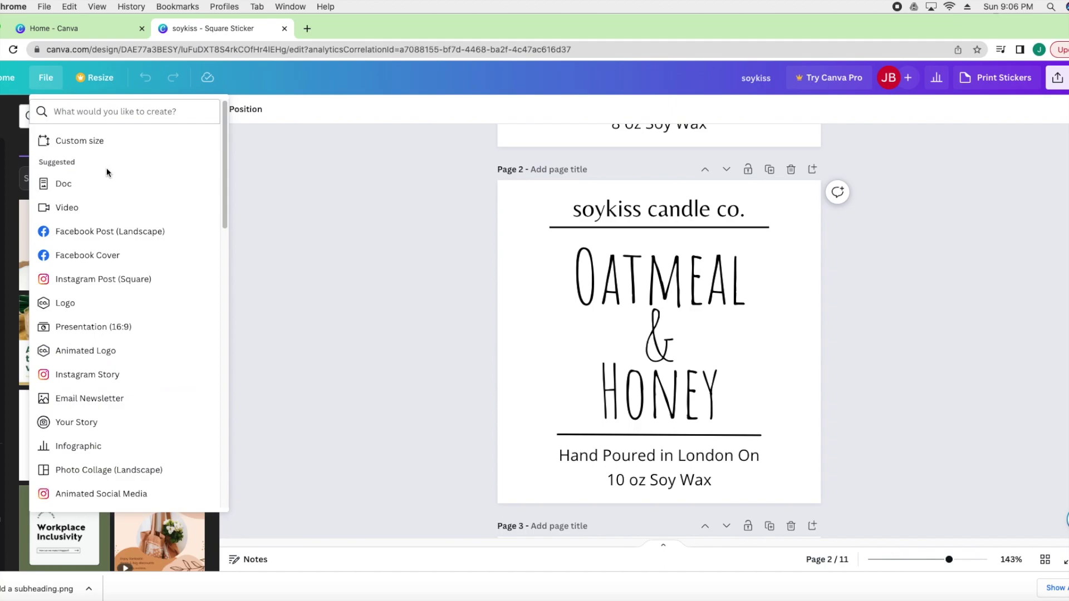
{"action": "left_click", "coordinate": [95, 148]}
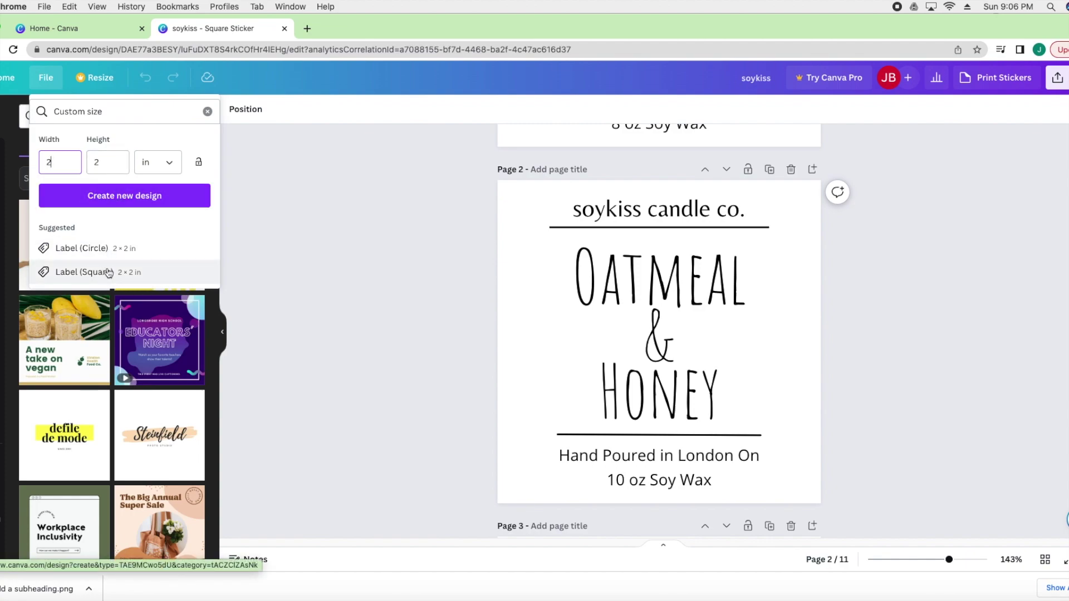
{"action": "left_click", "coordinate": [155, 203]}
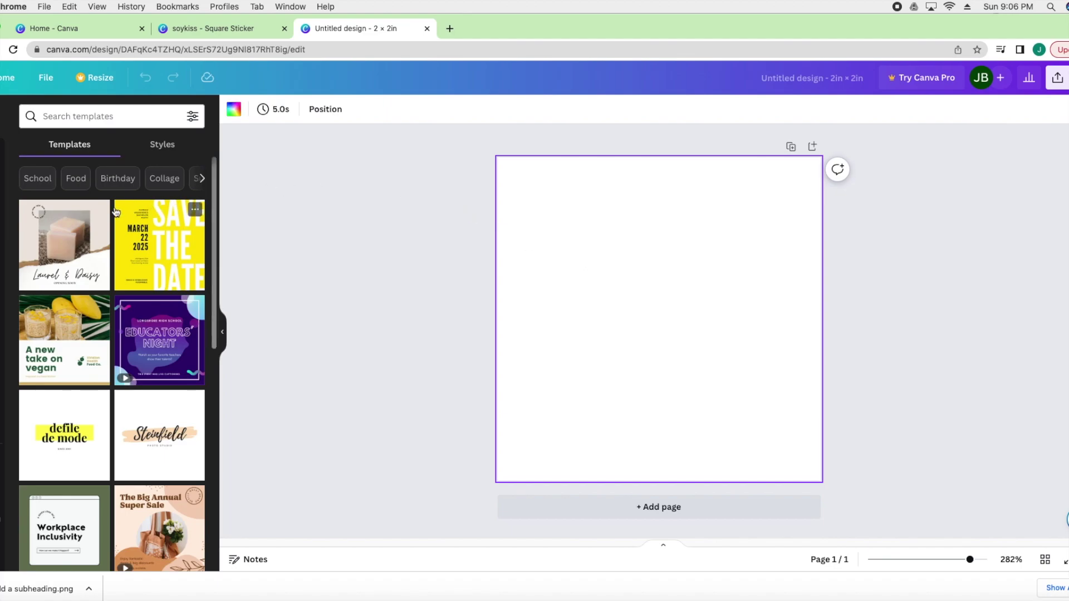
{"action": "left_click", "coordinate": [2, 194]}
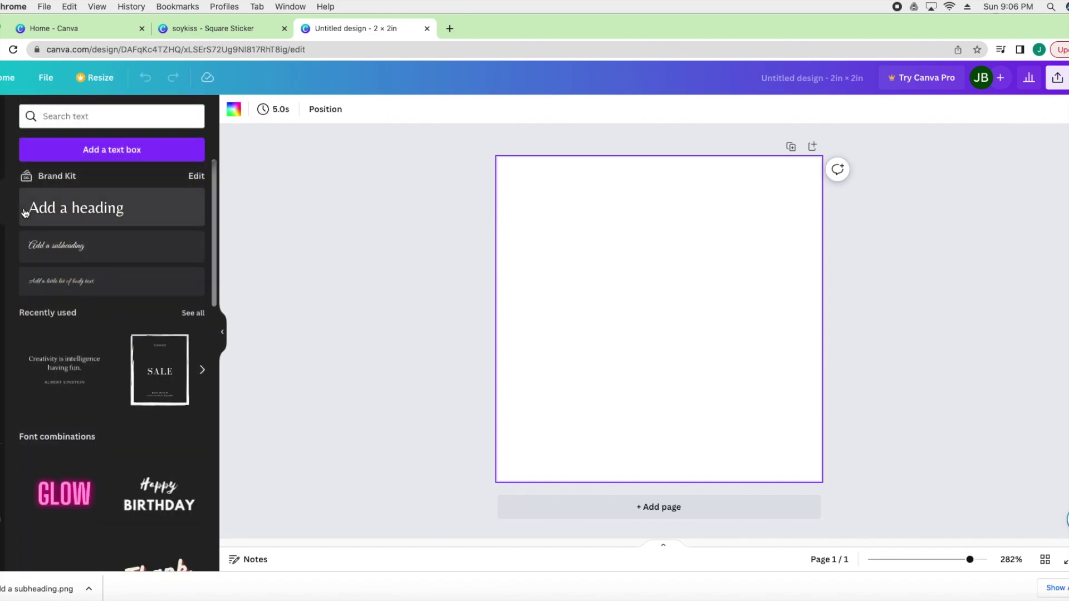
Add a heading and two body-text lines, placing one body line above the heading and one below
{"action": "left_click", "coordinate": [144, 212]}
{"action": "left_click", "coordinate": [145, 284]}
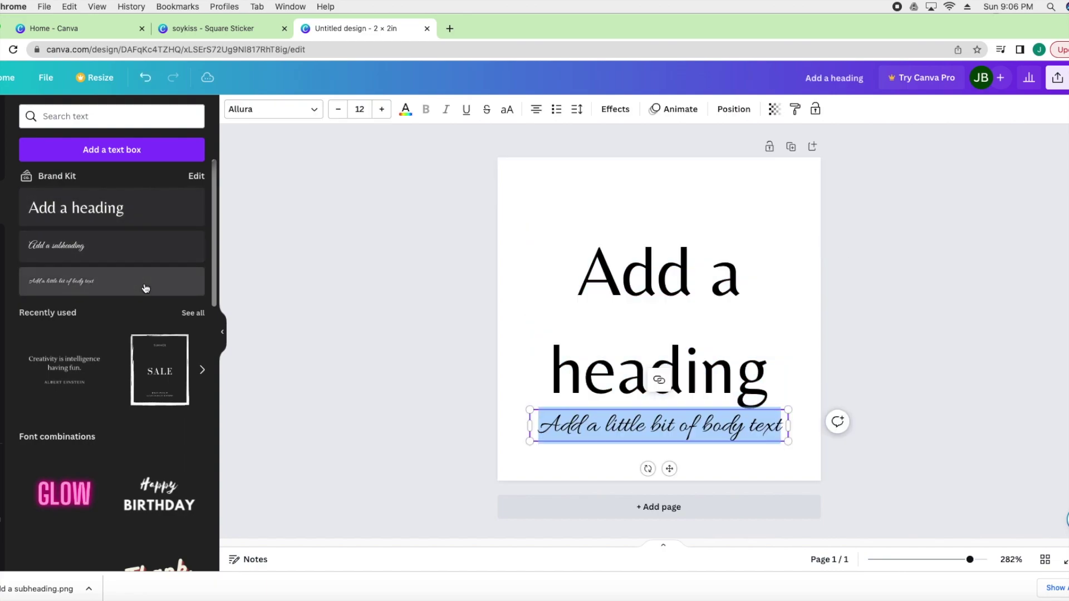
{"action": "left_click", "coordinate": [144, 288]}
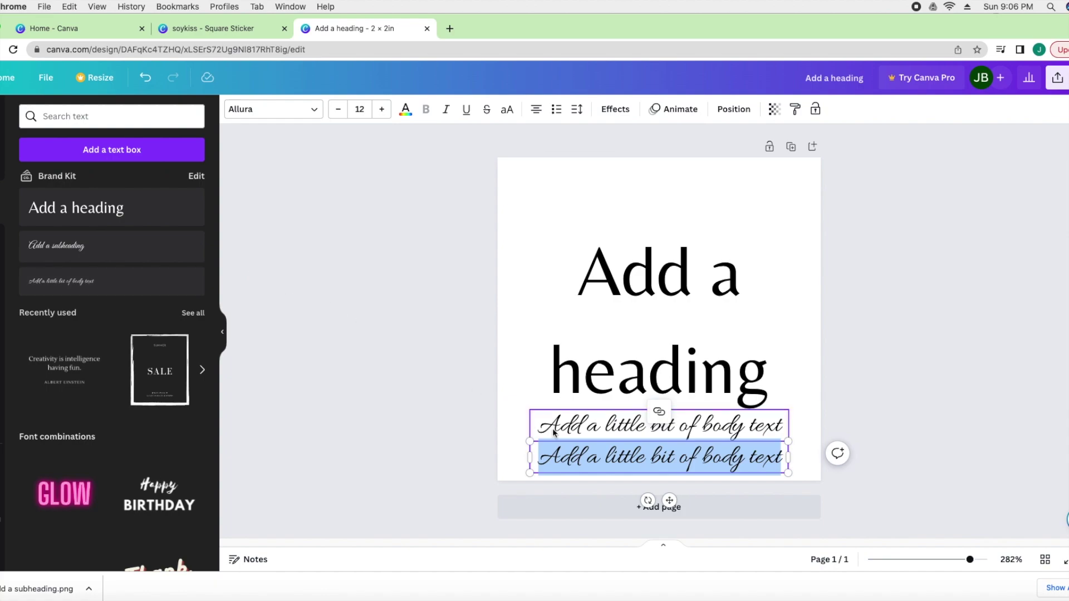
{"action": "left_click_drag", "start_coordinate": [573, 429], "coordinate": [575, 199]}
{"action": "left_click_drag", "start_coordinate": [661, 460], "coordinate": [661, 448]}
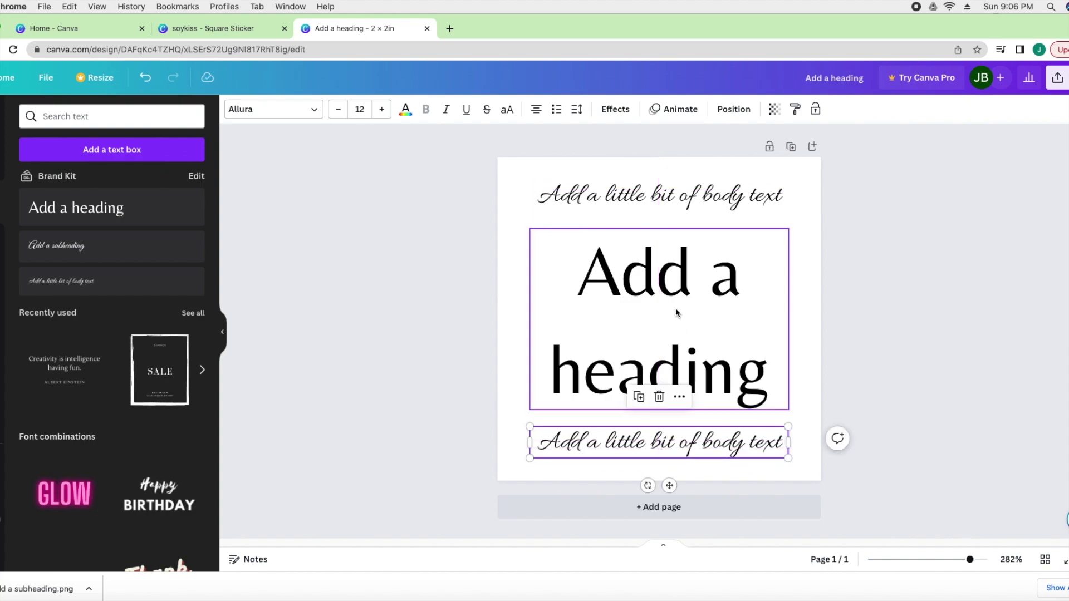
{"action": "left_click", "coordinate": [676, 312]}
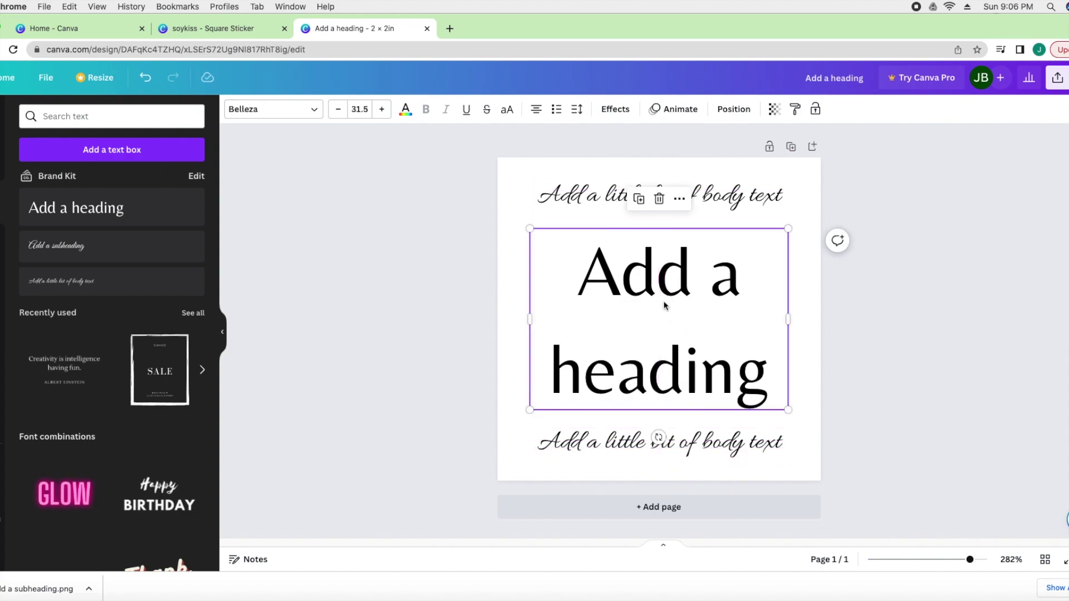
{"action": "left_click", "coordinate": [577, 205]}
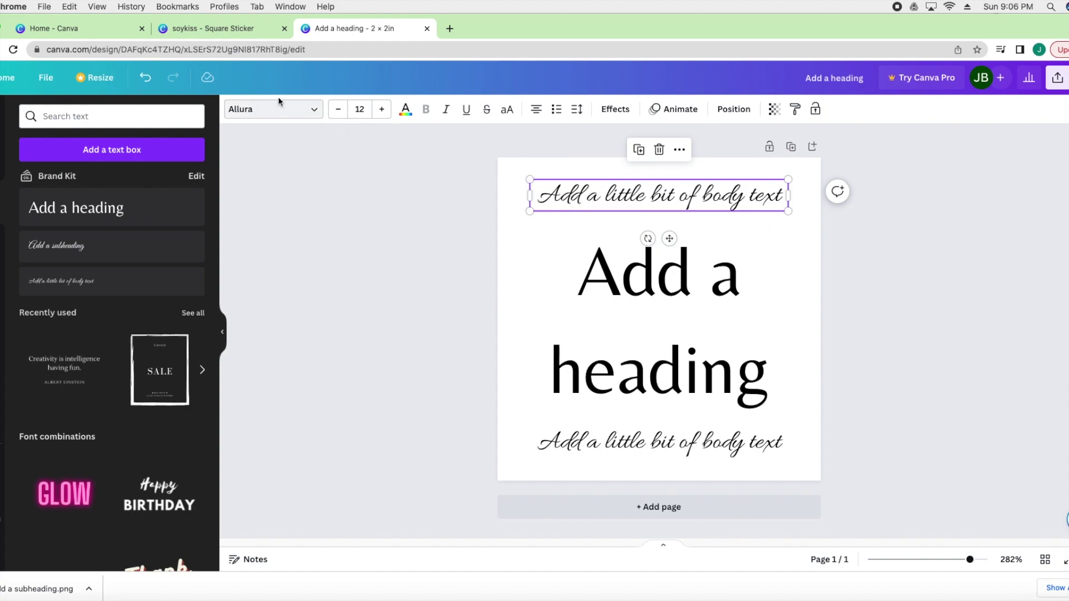
{"action": "left_click", "coordinate": [271, 110]}
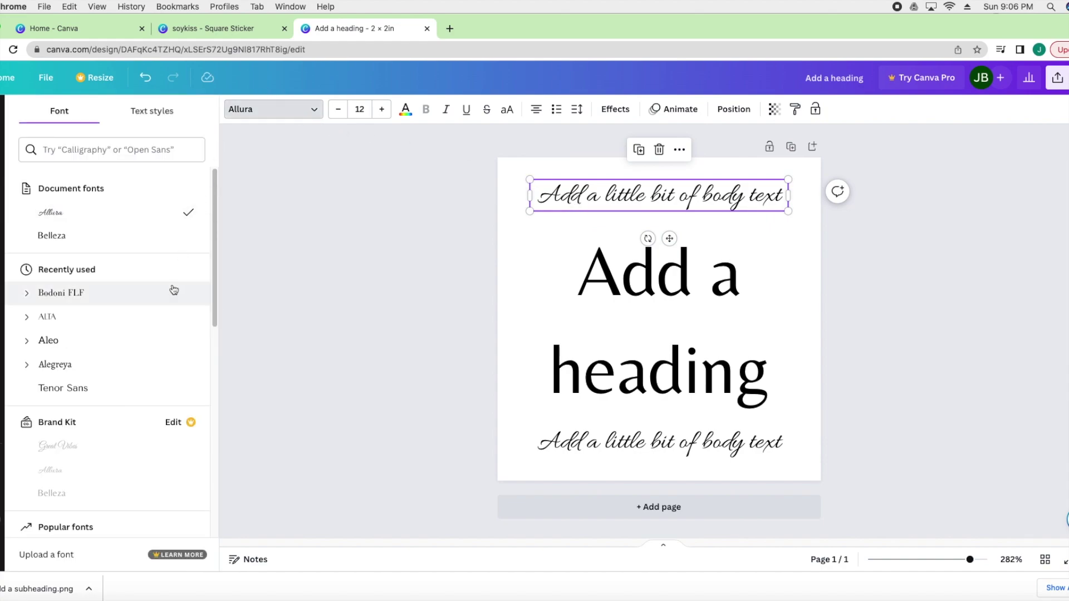
Set the top line in Belleza and change its text to 'Company Name'
{"action": "left_click", "coordinate": [151, 245]}
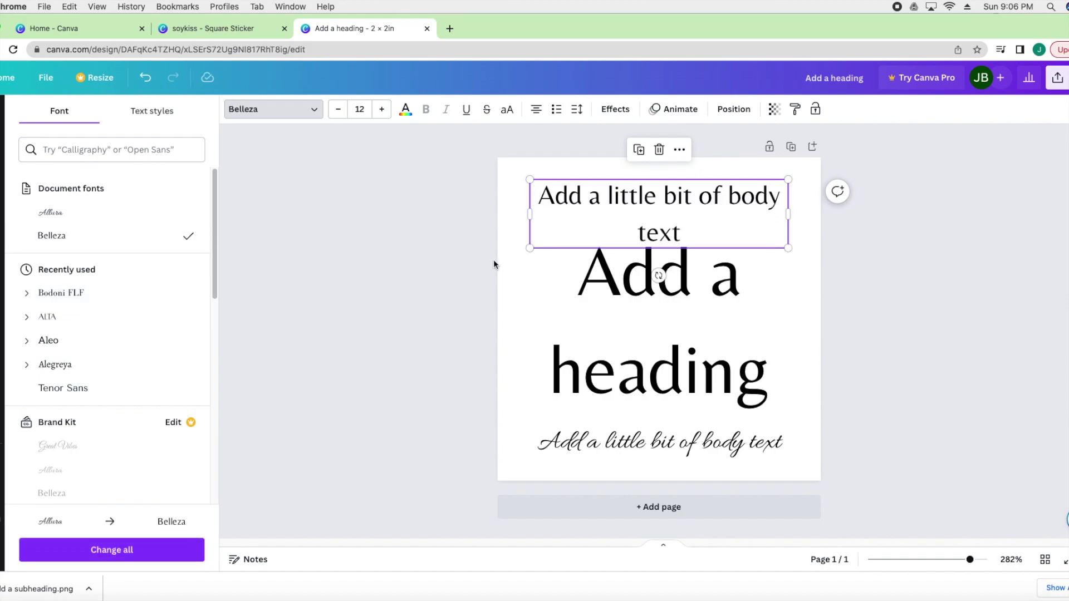
{"action": "double_click", "coordinate": [622, 204]}
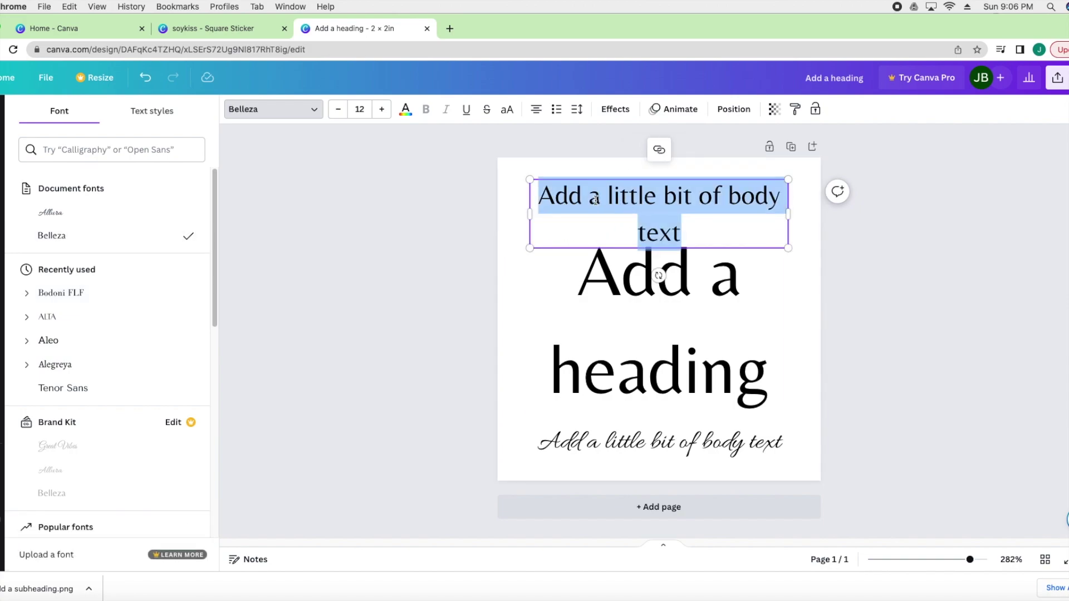
{"action": "type", "text": "Your"}
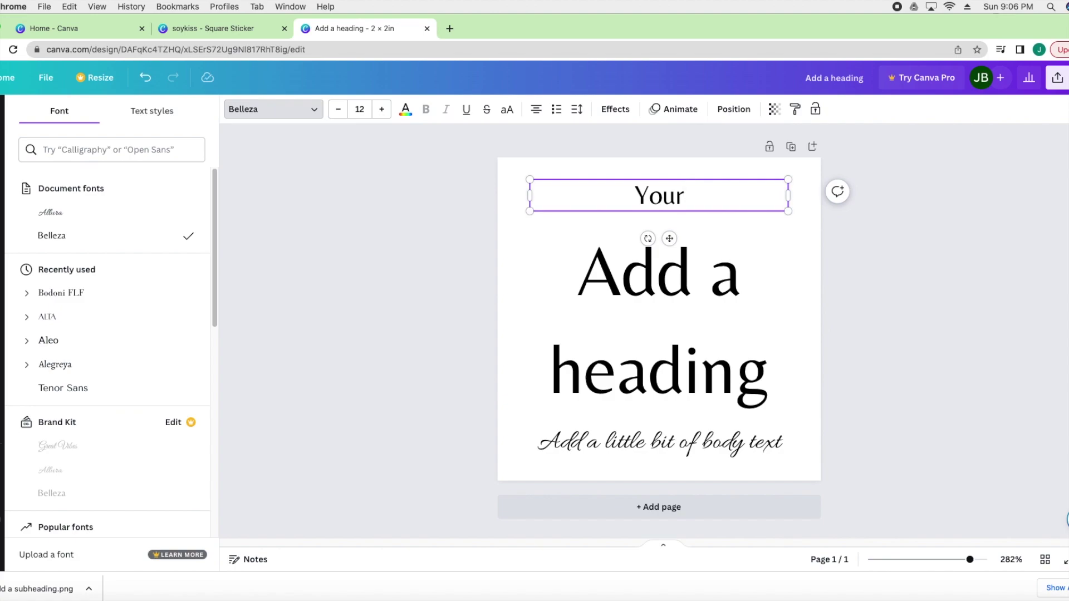
{"action": "key", "text": "BackSpace"}
{"action": "key", "text": "BackSpace"}
{"action": "key", "text": "BackSpace"}
{"action": "key", "text": "BackSpace"}
{"action": "type", "text": "Candle"}
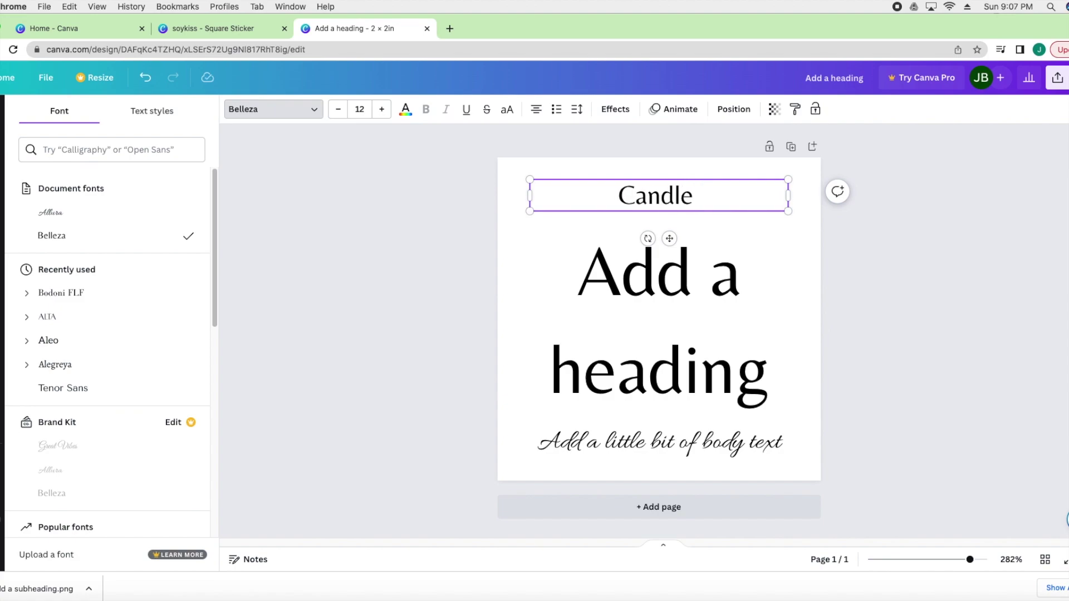
{"action": "key", "text": "BackSpace"}
{"action": "key", "text": "BackSpace"}
{"action": "key", "text": "BackSpace"}
{"action": "key", "text": "BackSpace"}
{"action": "key", "text": "BackSpace"}
{"action": "key", "text": "BackSpace"}
{"action": "key", "text": "BackSpace"}
{"action": "type", "text": "Company Name"}
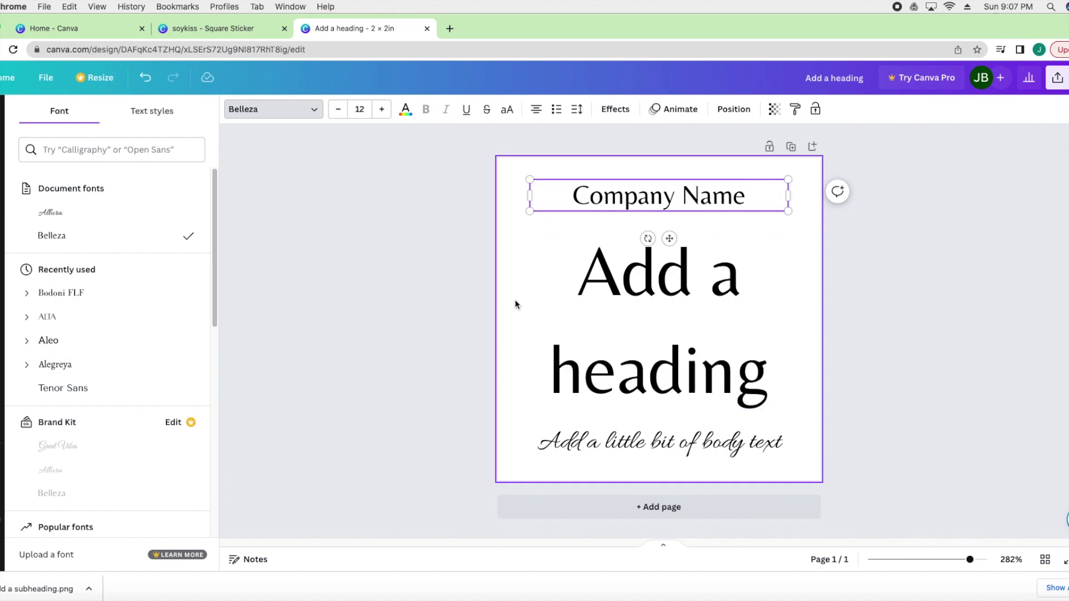
{"action": "key", "text": "Escape"}
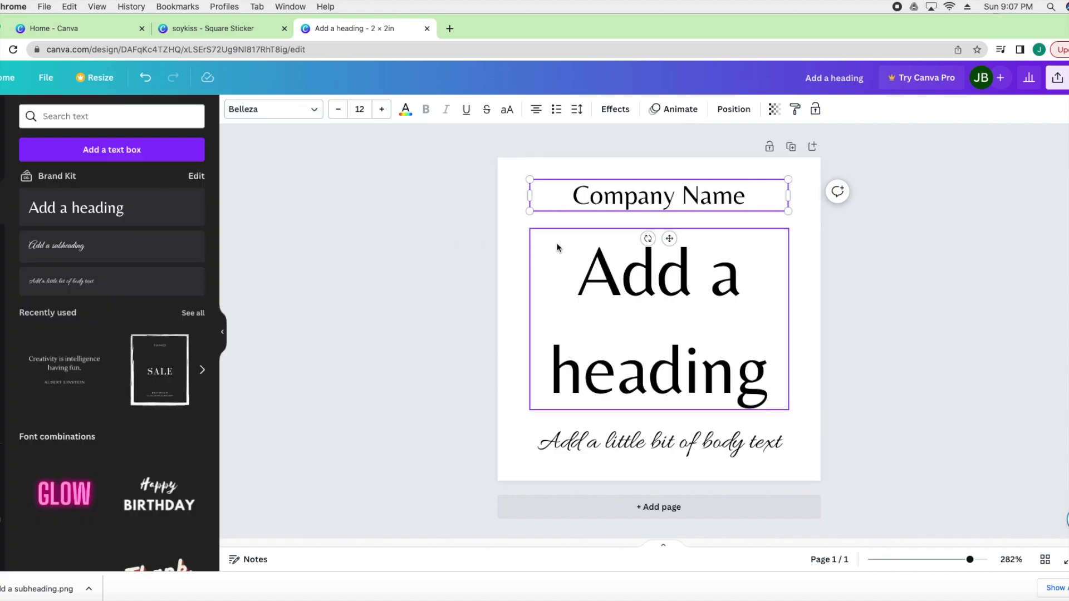
Shrink Company Name to size 8 and move it up near the top edge
{"action": "left_click", "coordinate": [558, 246]}
{"action": "left_click", "coordinate": [588, 202]}
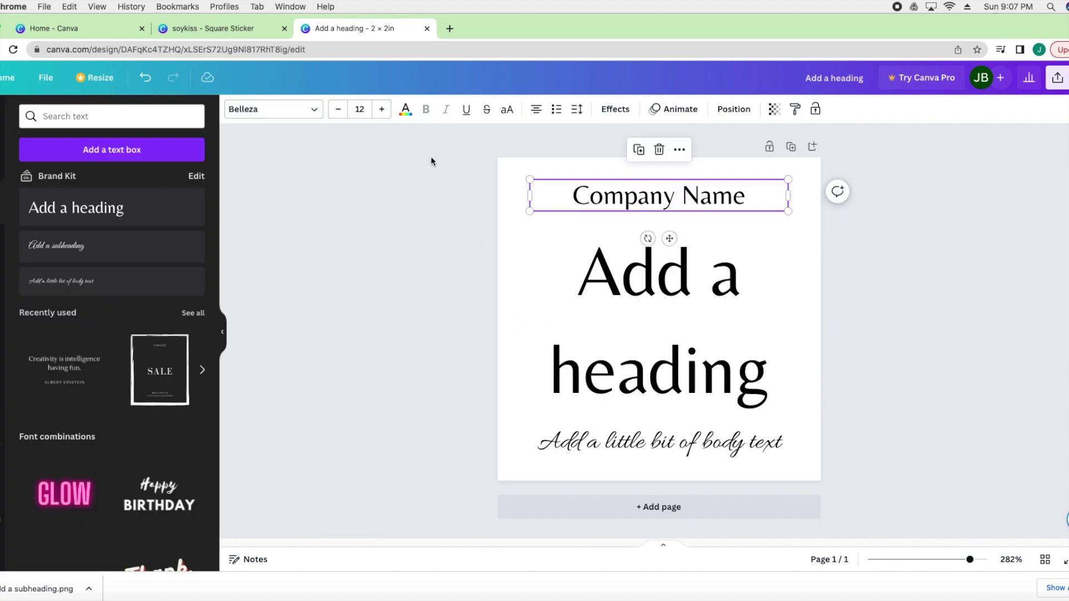
{"action": "left_click", "coordinate": [337, 112]}
{"action": "left_click", "coordinate": [337, 113]}
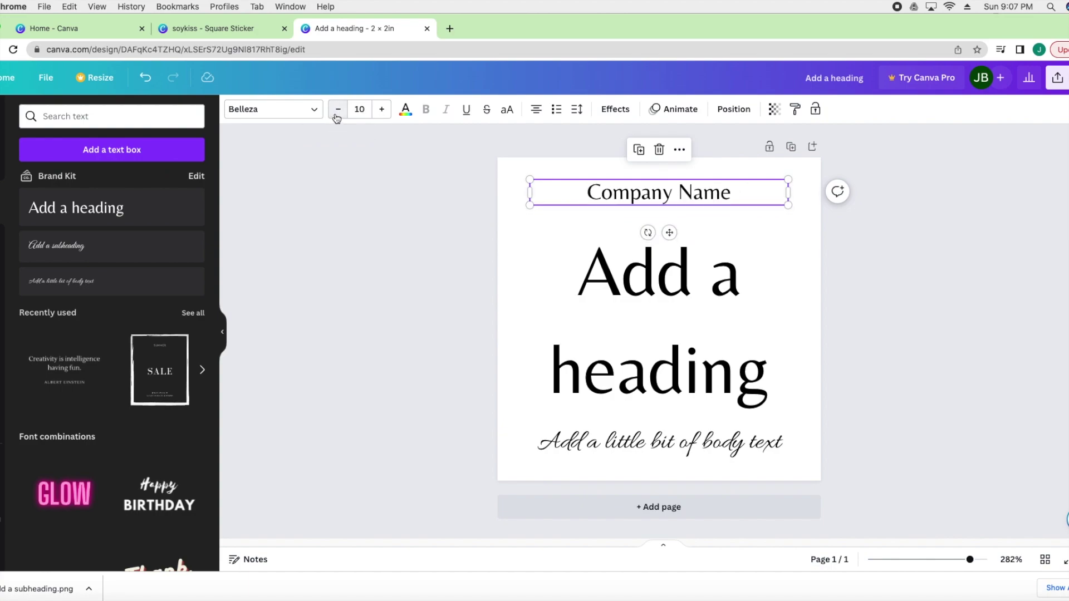
{"action": "left_click", "coordinate": [337, 113]}
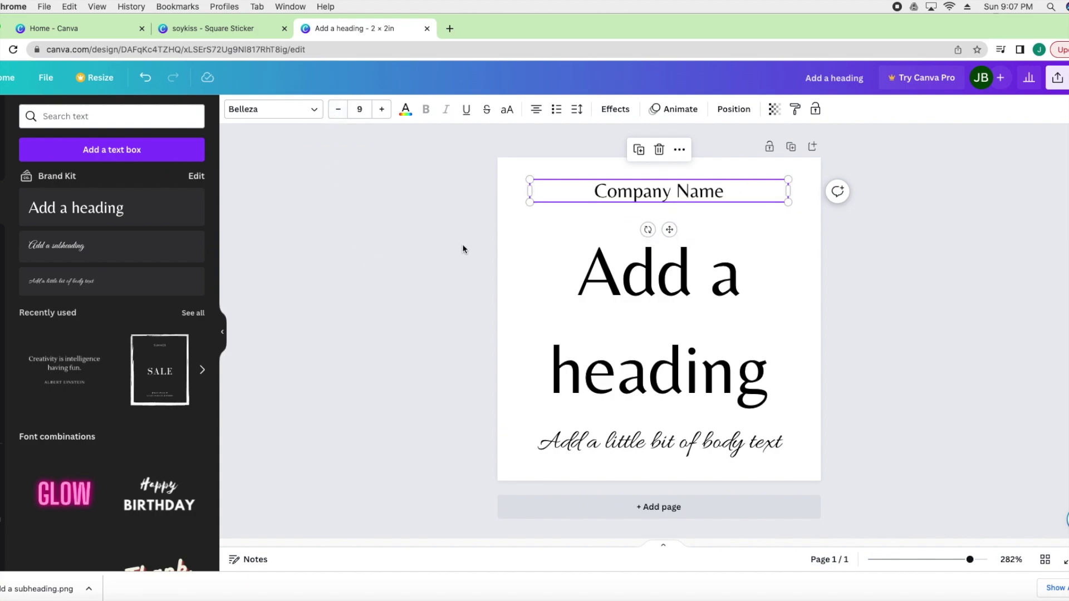
{"action": "left_click", "coordinate": [552, 236]}
{"action": "left_click", "coordinate": [525, 224]}
{"action": "left_click", "coordinate": [680, 190]}
{"action": "mouse_move", "coordinate": [680, 190]}
{"action": "left_mouse_down"}
{"action": "mouse_move", "coordinate": [668, 181]}
{"action": "mouse_move", "coordinate": [678, 188]}
{"action": "left_mouse_up"}
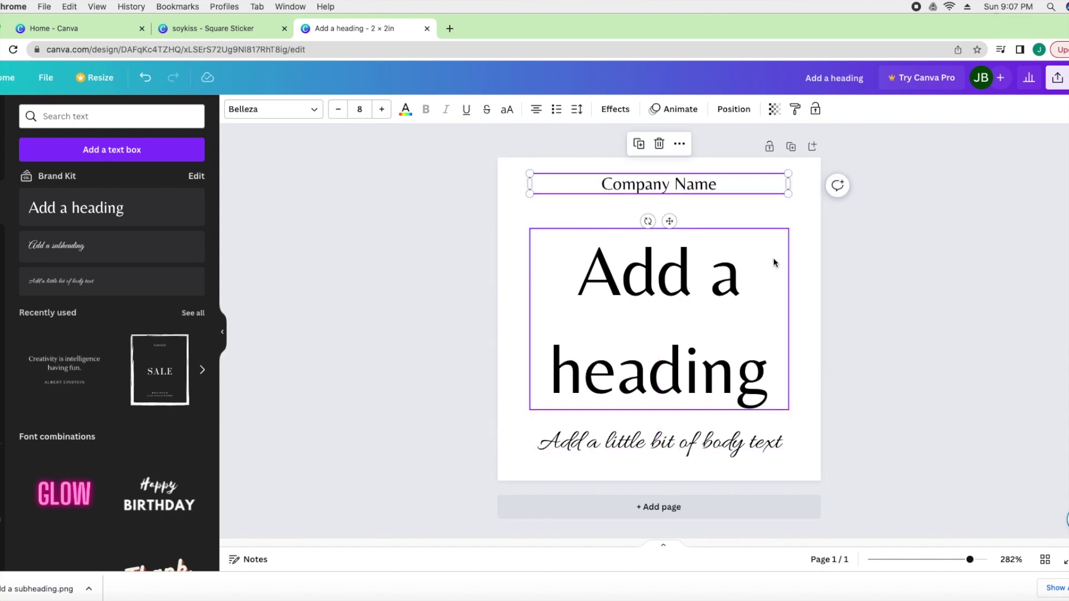
Replace the heading text with 'Tropical Sunset' and set it in the Alta font
{"action": "left_click", "coordinate": [691, 333]}
{"action": "type", "text": "Tro"}
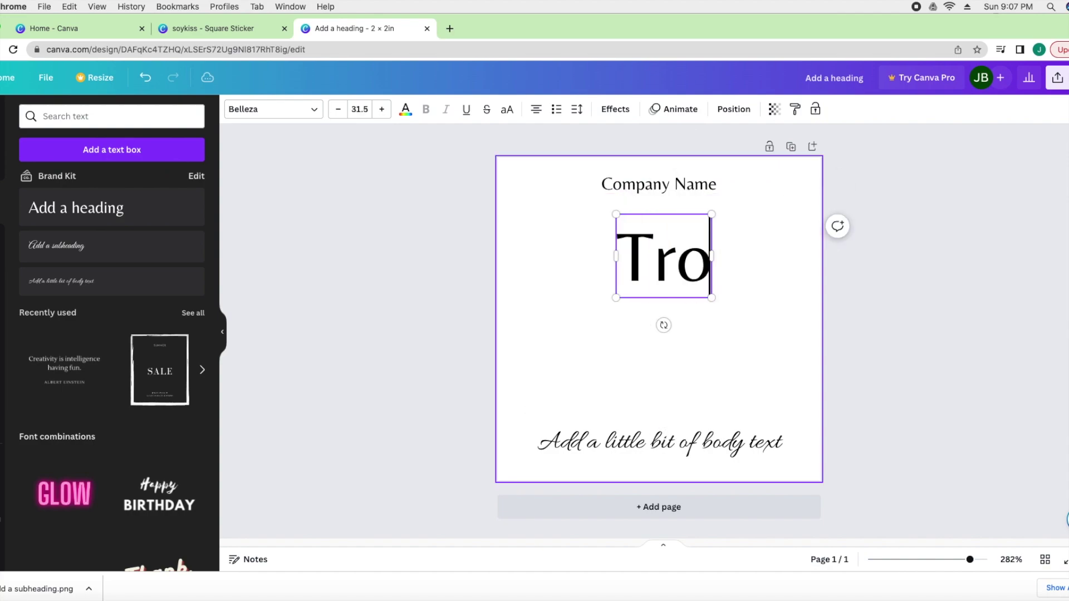
{"action": "type", "text": "pica"}
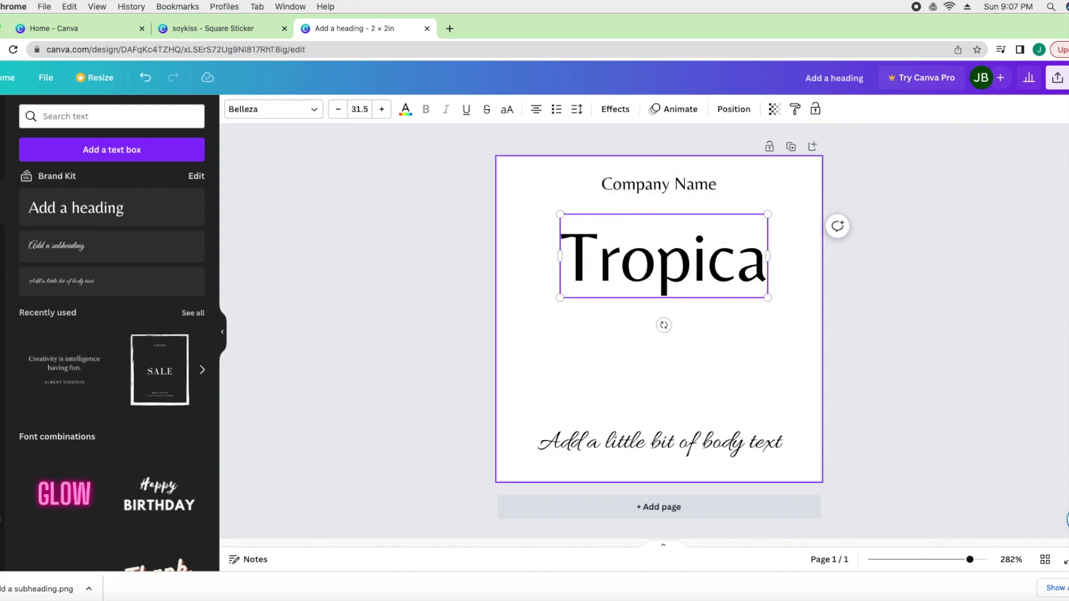
{"action": "type", "text": "lSu"}
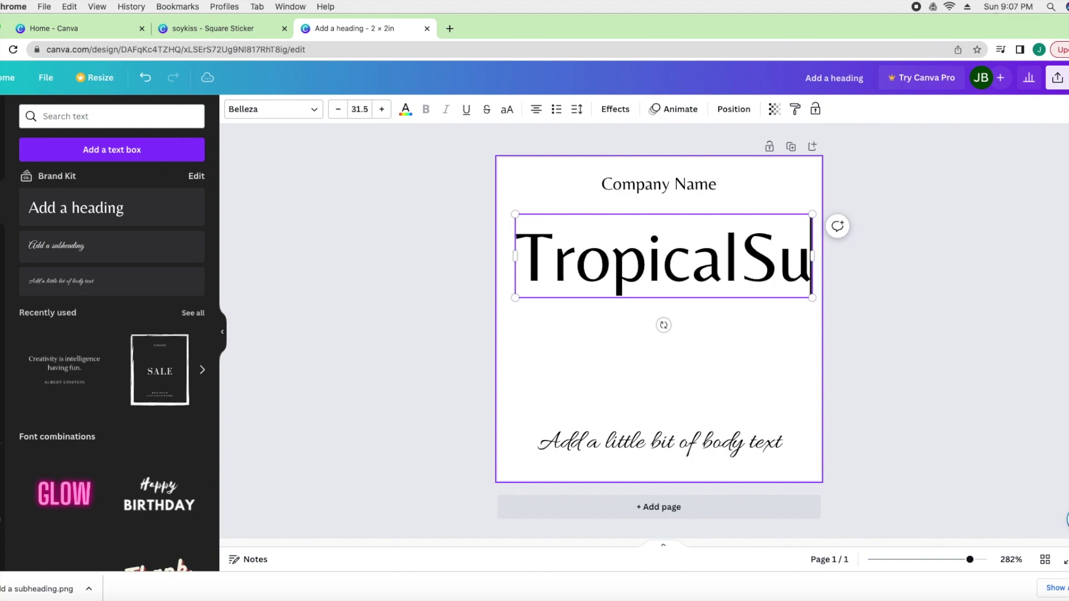
{"action": "type", "text": "=="}
{"action": "key", "text": "BackSpace"}
{"action": "key", "text": "BackSpace"}
{"action": "key", "text": "BackSpace"}
{"action": "key", "text": "BackSpace"}
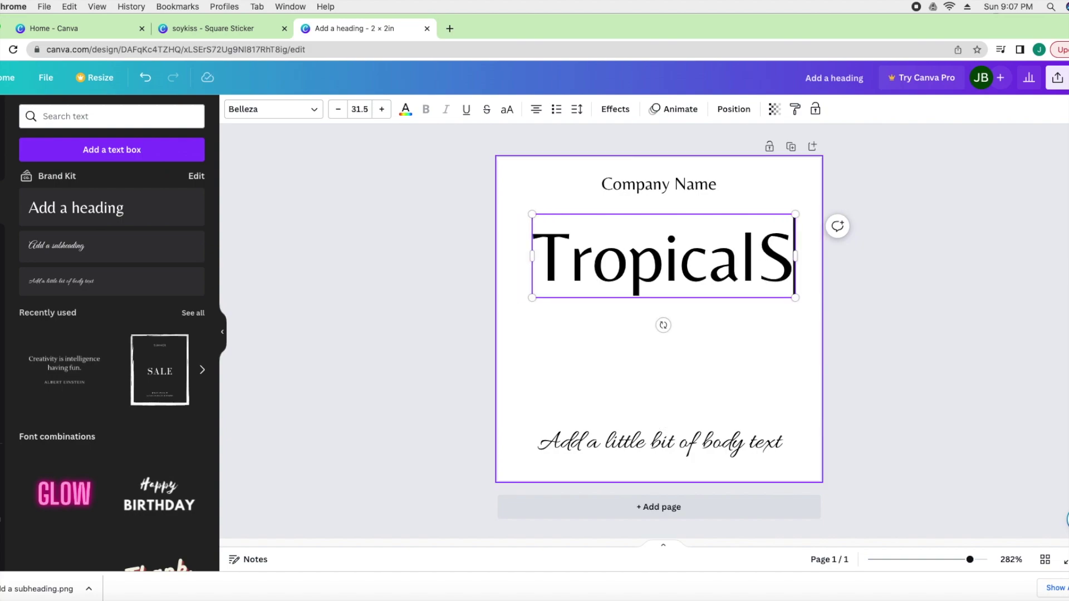
{"action": "type", "text": "Sunset"}
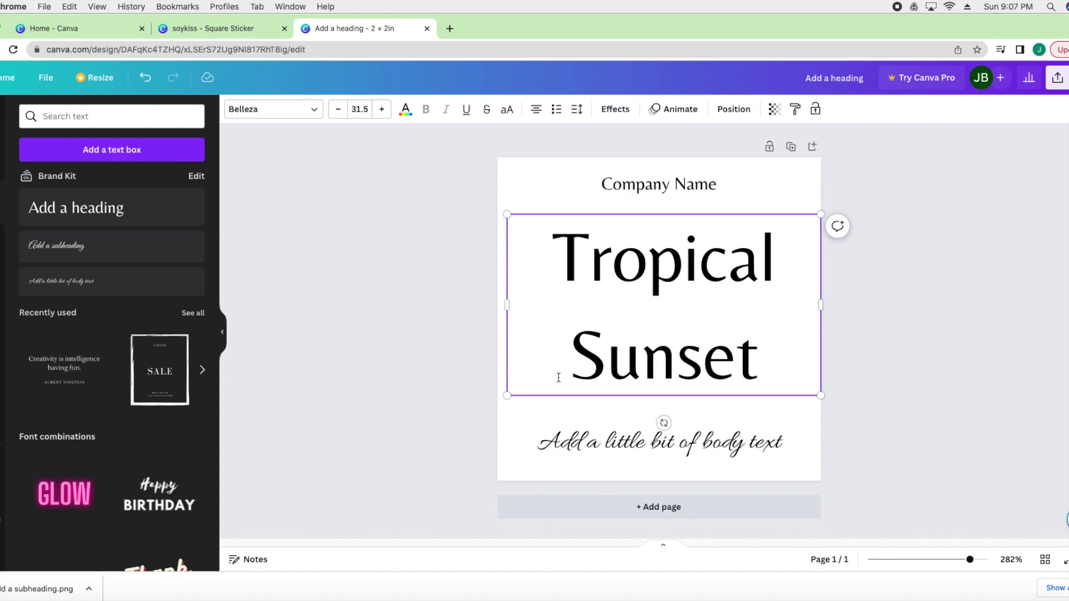
{"action": "left_click", "coordinate": [273, 109]}
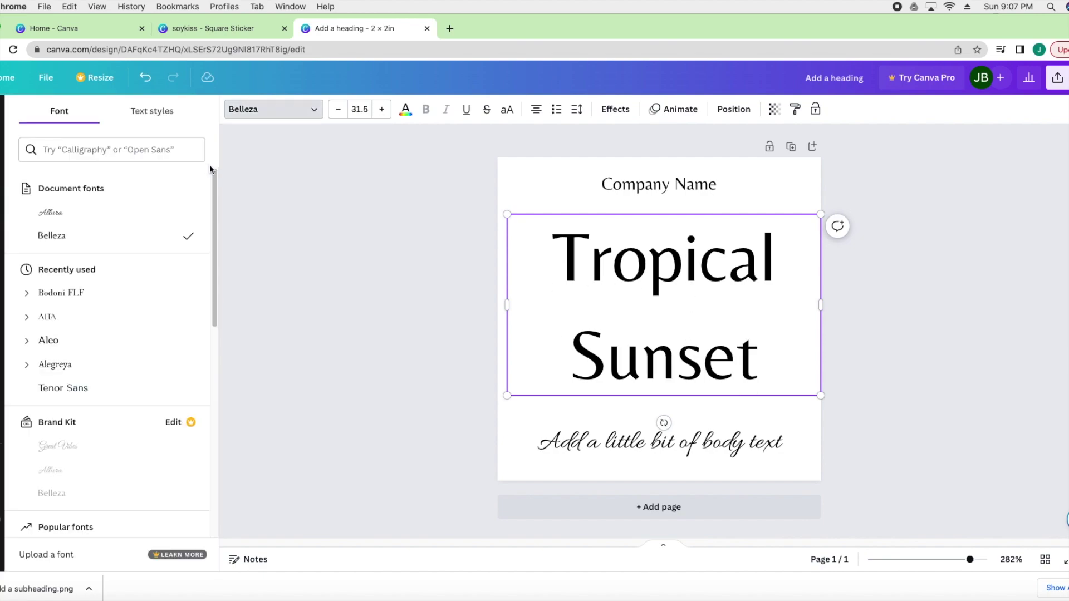
{"action": "left_click", "coordinate": [130, 214]}
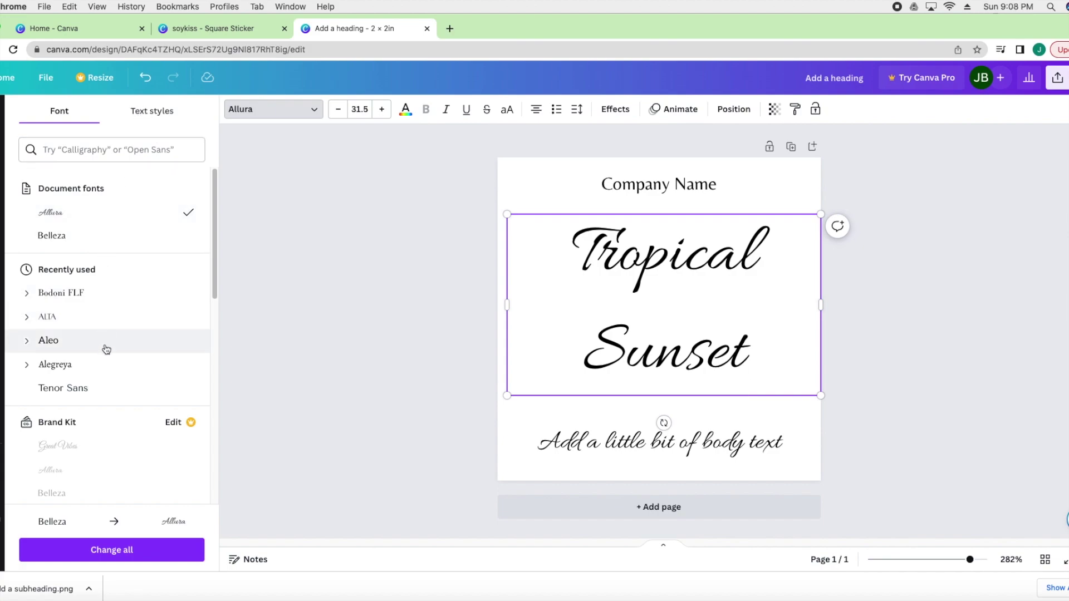
{"action": "left_click", "coordinate": [106, 322]}
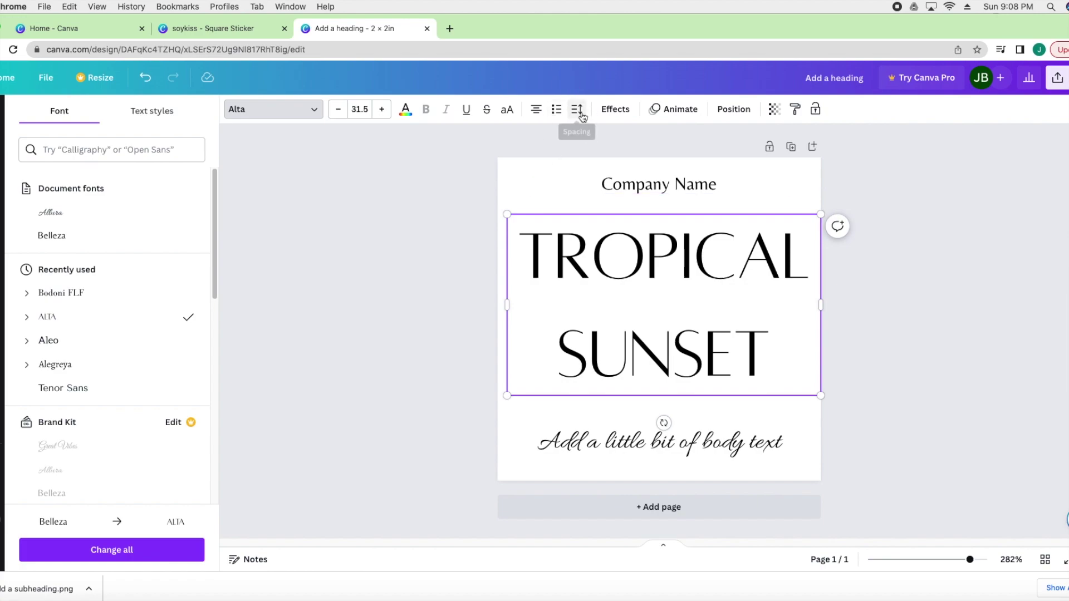
{"action": "left_click", "coordinate": [577, 109]}
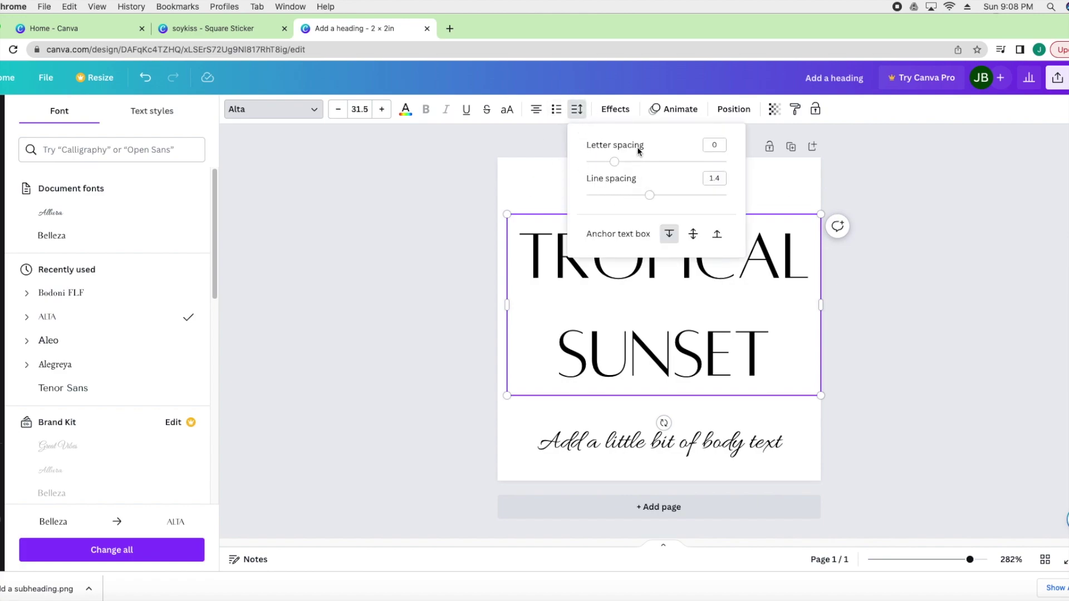
Set the heading's line spacing to 1.13, shrink it to size 27.5, and move it to the middle
{"action": "left_click_drag", "start_coordinate": [652, 198], "coordinate": [632, 216]}
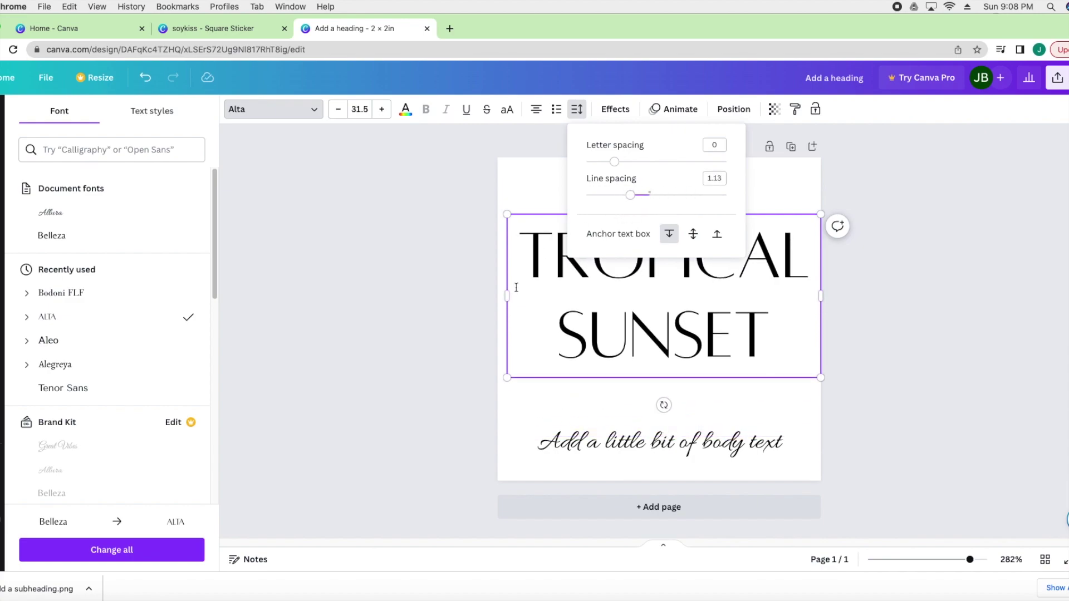
{"action": "key", "text": "Escape"}
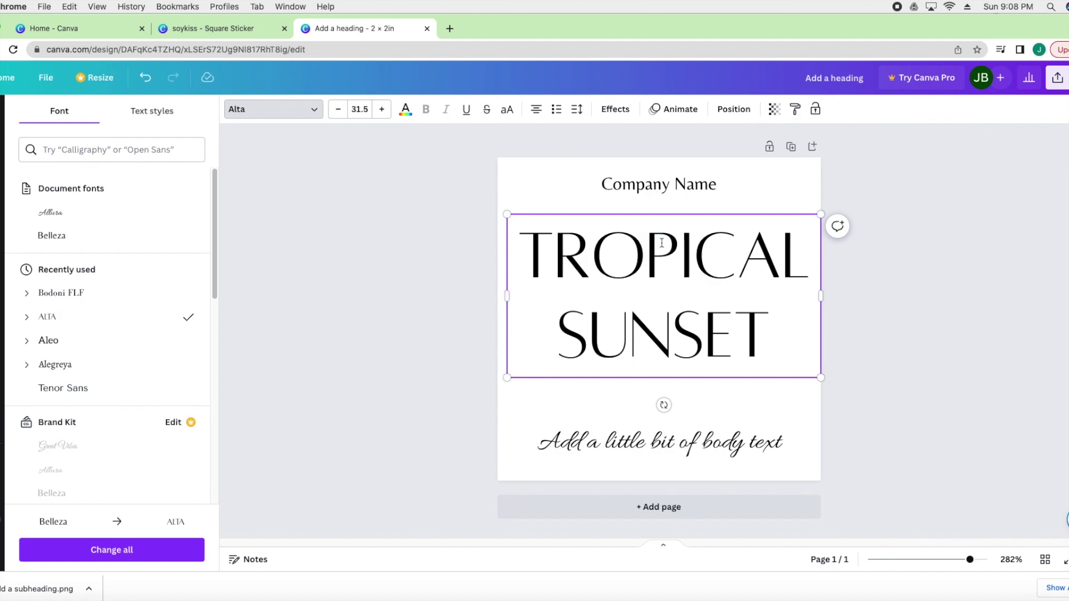
{"action": "left_click", "coordinate": [340, 116]}
{"action": "left_click", "coordinate": [339, 115]}
{"action": "left_click", "coordinate": [340, 115]}
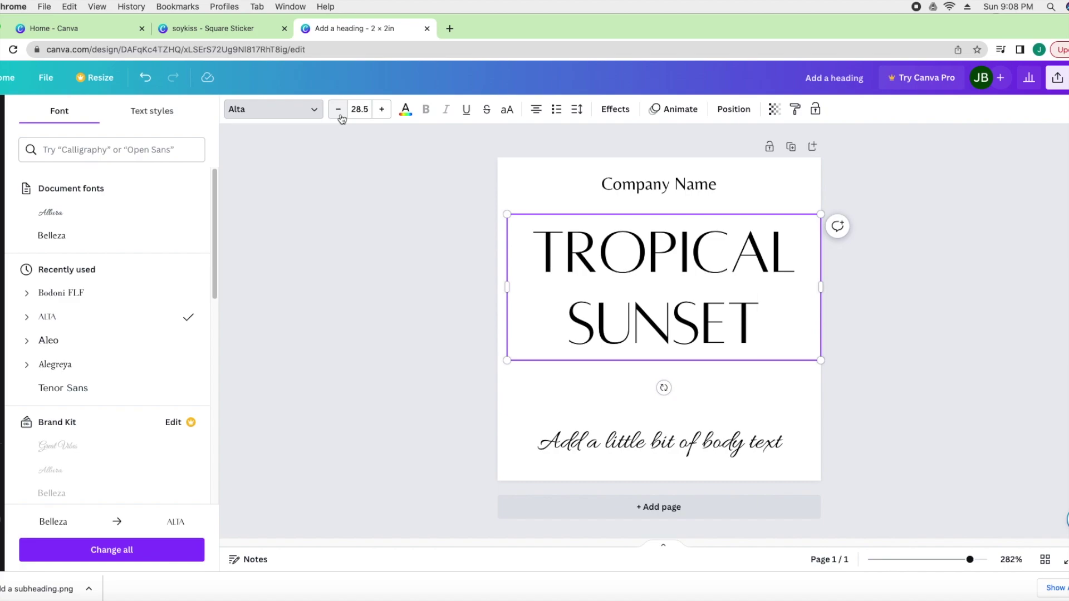
{"action": "left_click", "coordinate": [339, 116]}
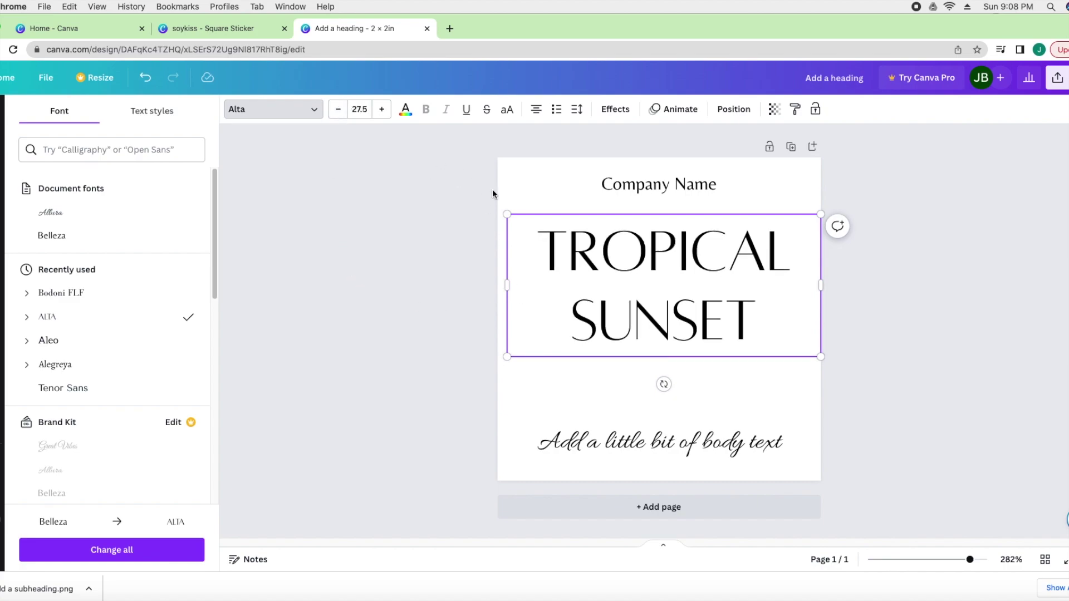
{"action": "left_click", "coordinate": [580, 399]}
{"action": "left_click_drag", "start_coordinate": [681, 278], "coordinate": [675, 305]}
Change the bottom line to '10oz Soy Candle' in the Belleza font
{"action": "double_click", "coordinate": [748, 450]}
{"action": "type", "text": "10"}
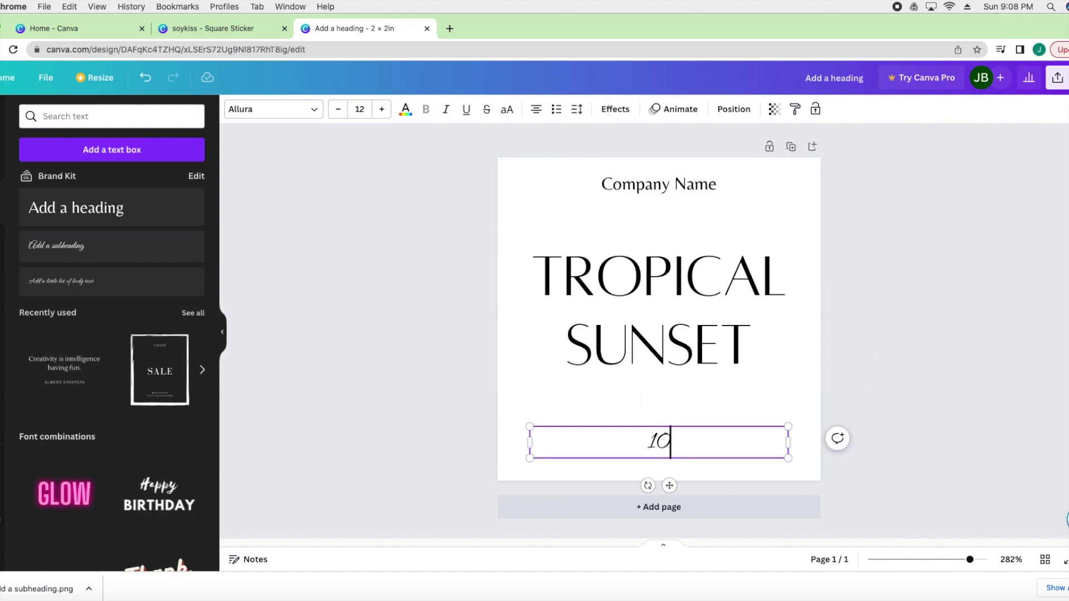
{"action": "type", "text": "oz Soy Candle"}
{"action": "key", "text": "Escape"}
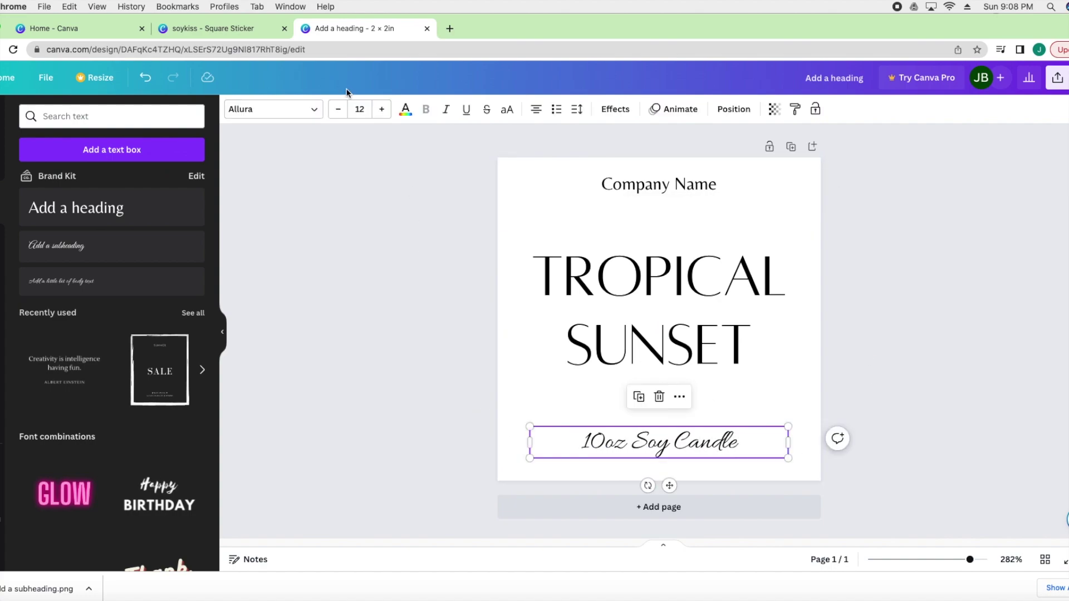
{"action": "left_click", "coordinate": [267, 110]}
{"action": "left_click", "coordinate": [83, 260]}
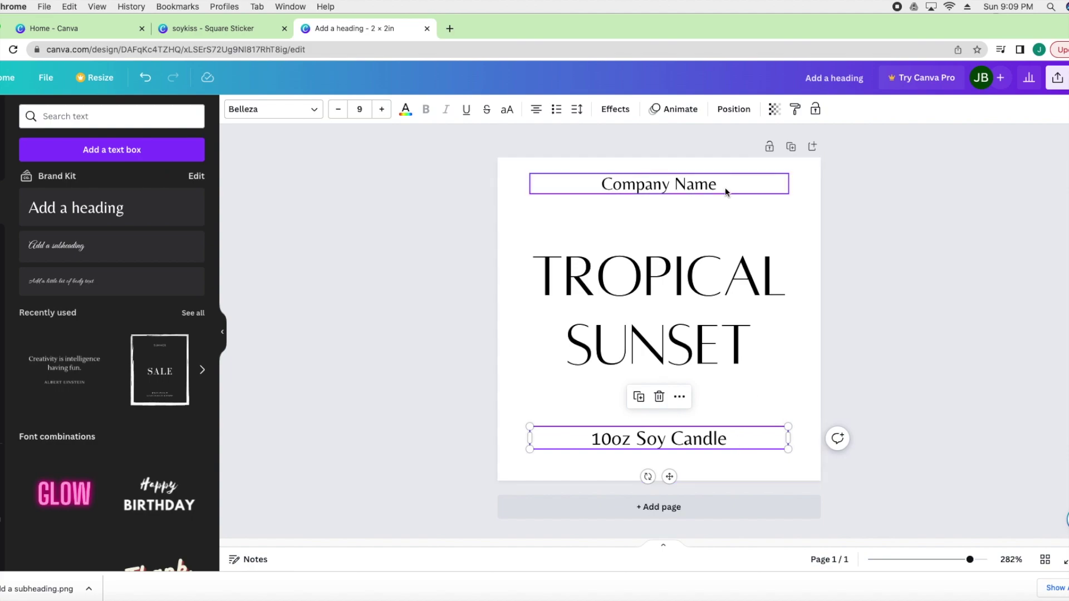
Centre 10oz Soy Candle under the heading, lower Company Name slightly, then switch to the soykiss design
{"action": "left_click_drag", "start_coordinate": [674, 440], "coordinate": [673, 443]}
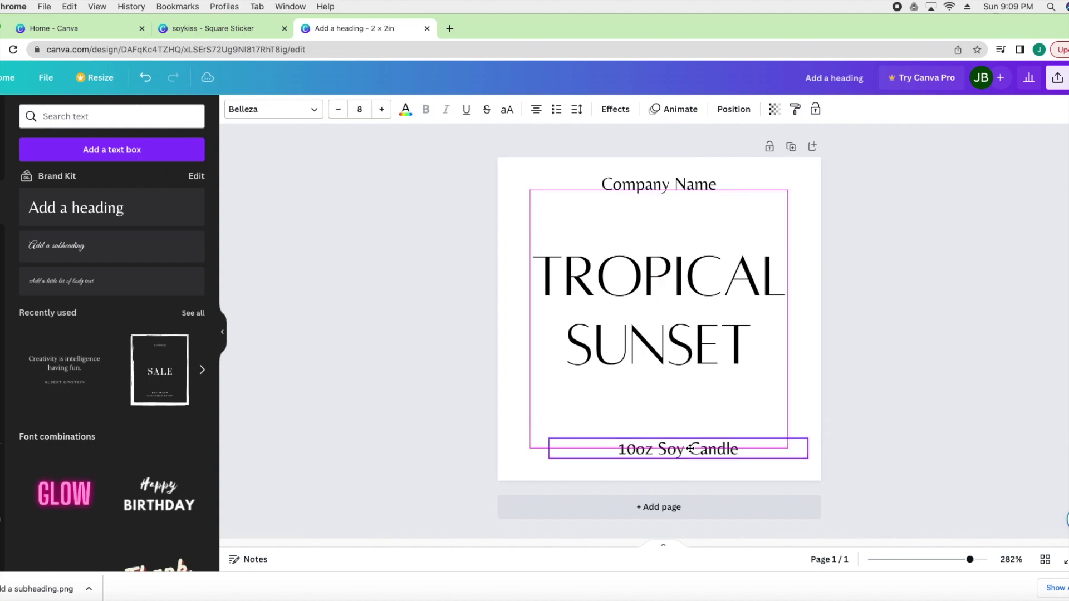
{"action": "left_click_drag", "start_coordinate": [691, 449], "coordinate": [674, 441]}
{"action": "left_click_drag", "start_coordinate": [653, 187], "coordinate": [653, 206]}
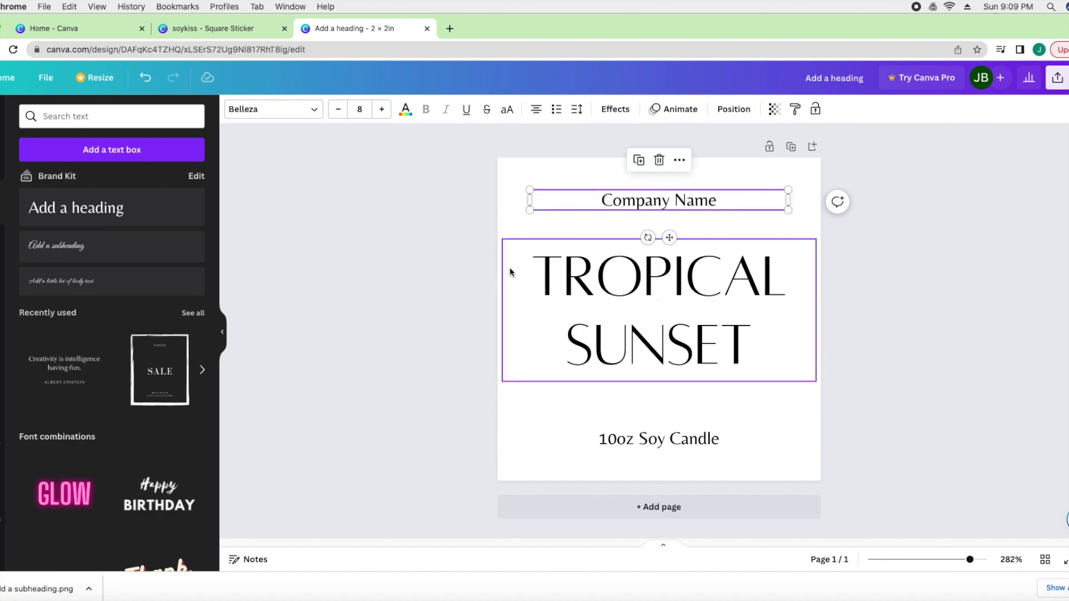
{"action": "left_click", "coordinate": [452, 272]}
{"action": "left_click", "coordinate": [264, 27]}
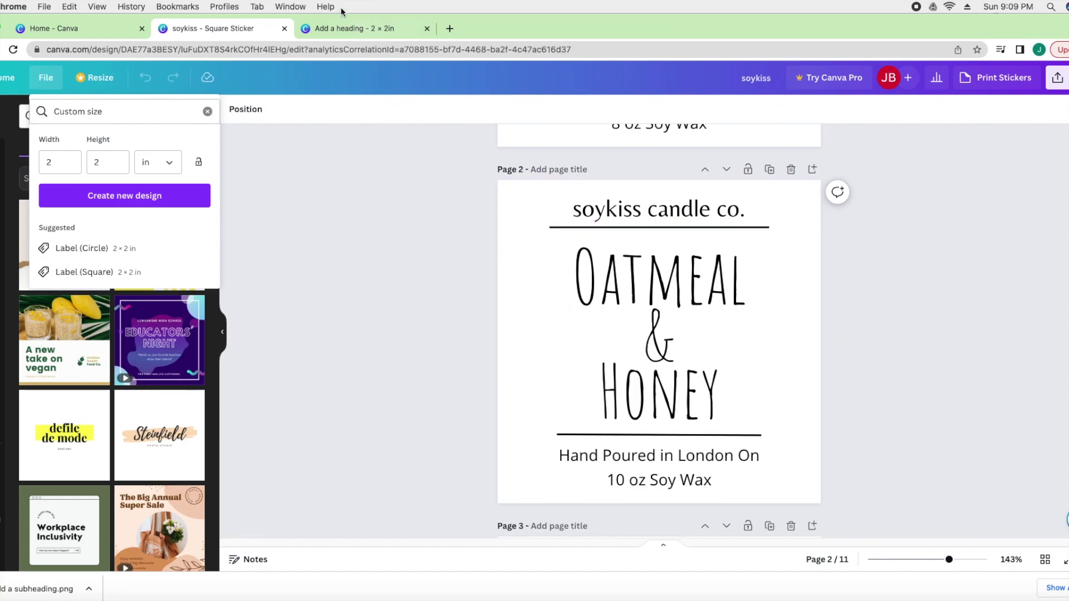
Go back to the 'Add a heading - 2 × 2in' label and show the Elements library
{"action": "left_click", "coordinate": [353, 28]}
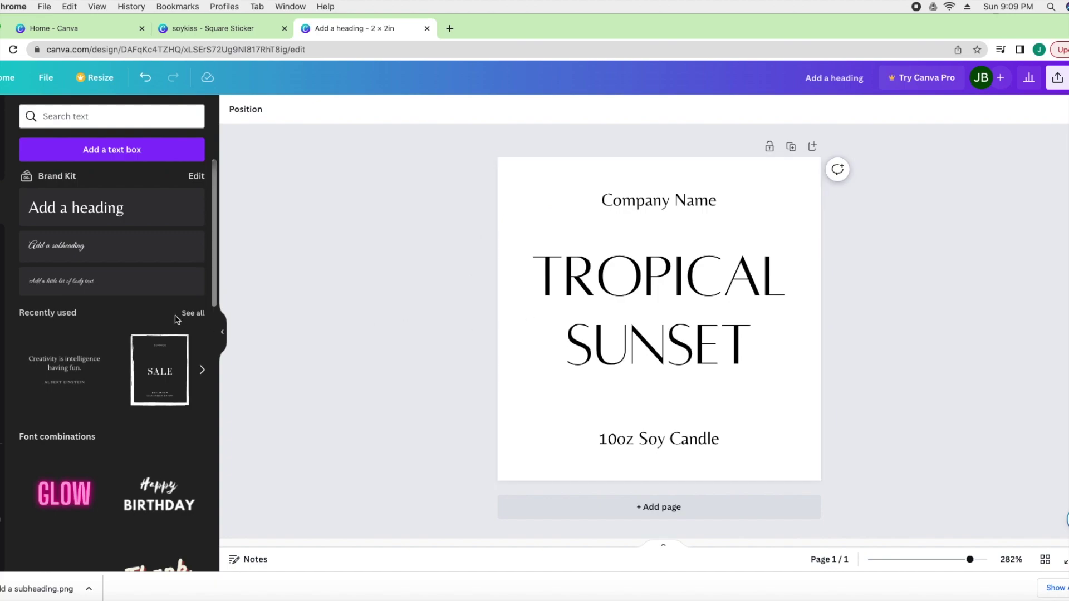
{"action": "left_click", "coordinate": [7, 178]}
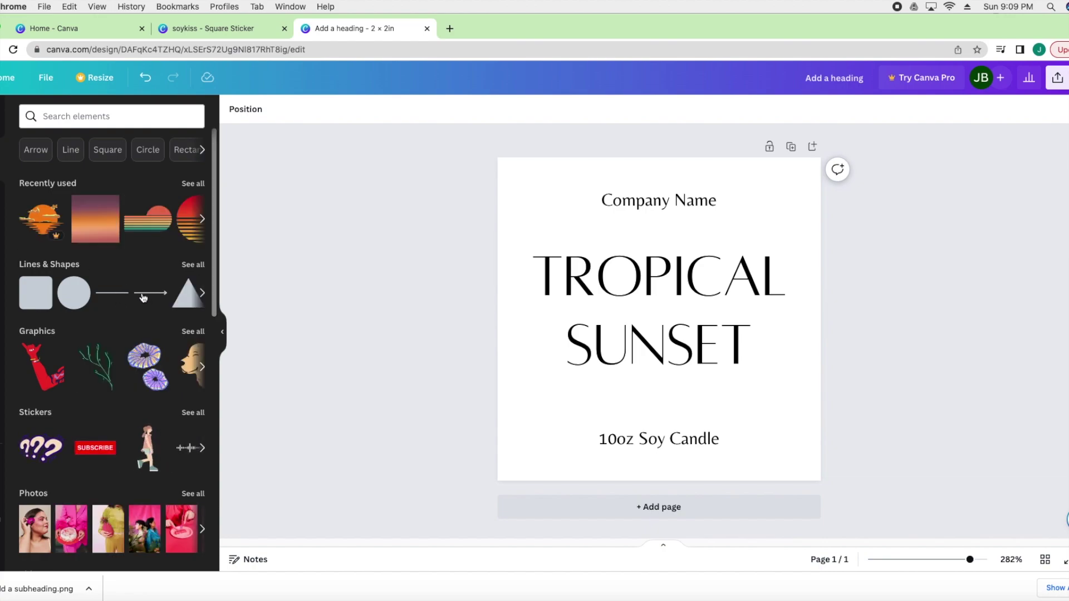
Add a plain line just below Company Name and reduce its weight to 2
{"action": "left_click", "coordinate": [125, 298]}
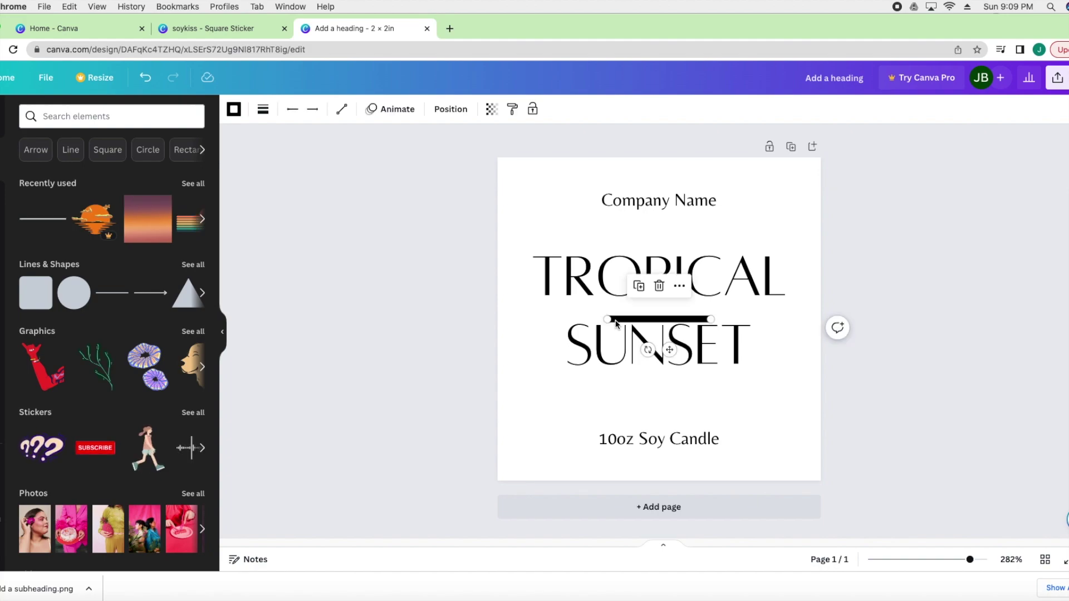
{"action": "left_click_drag", "start_coordinate": [616, 324], "coordinate": [603, 228]}
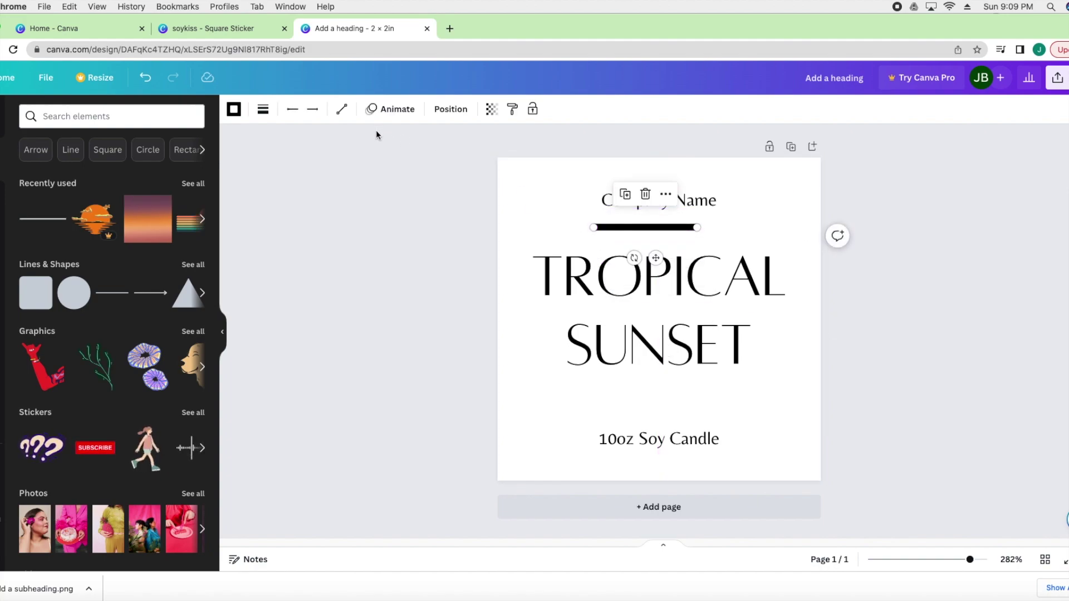
{"action": "left_click", "coordinate": [263, 110]}
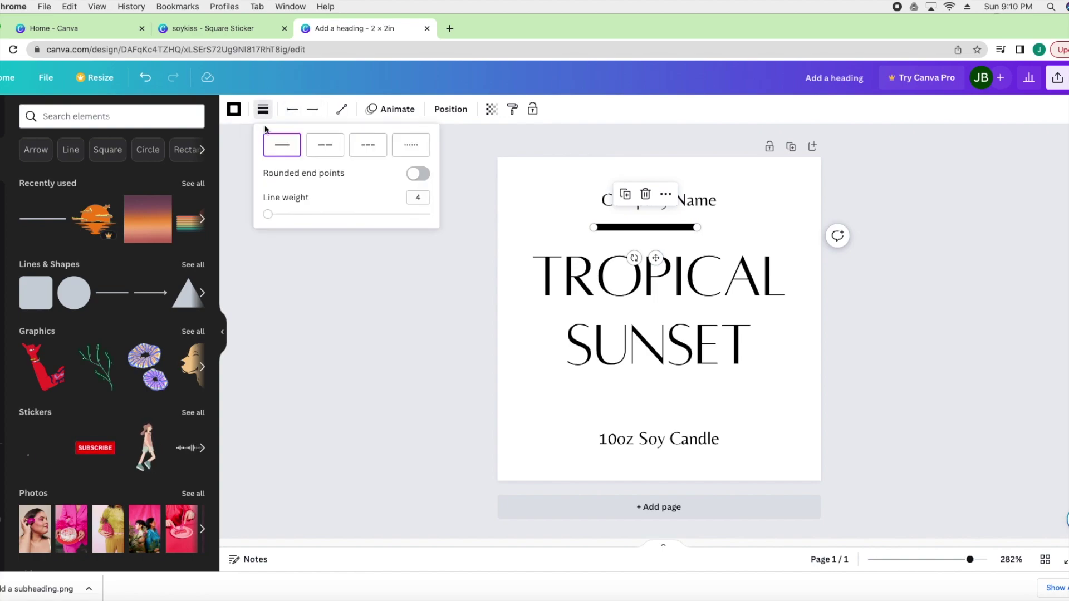
{"action": "left_click_drag", "start_coordinate": [270, 215], "coordinate": [265, 214]}
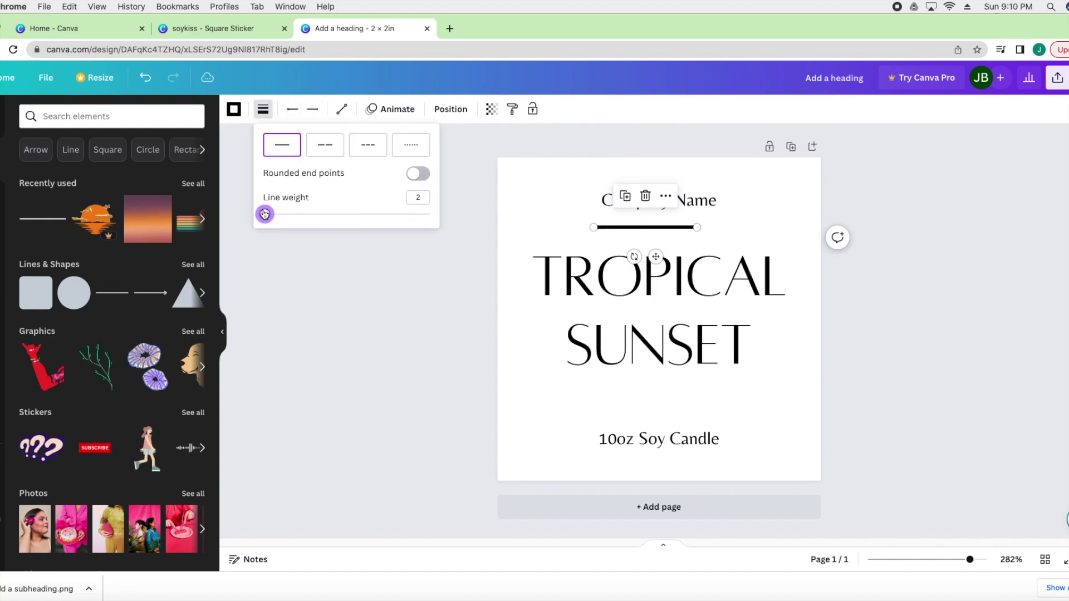
{"action": "left_click", "coordinate": [234, 110]}
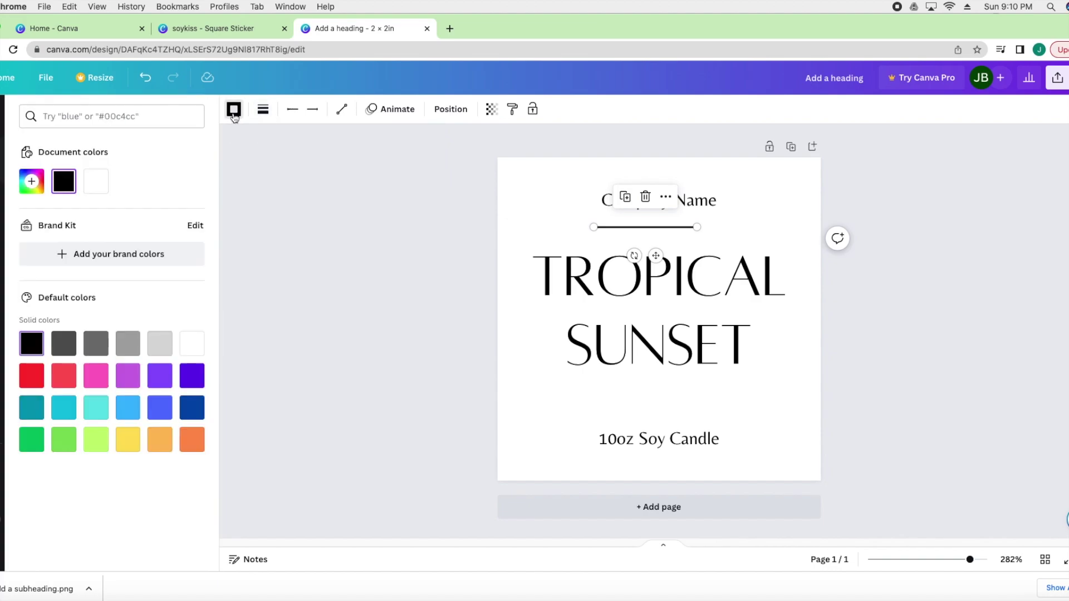
{"action": "left_click", "coordinate": [234, 114]}
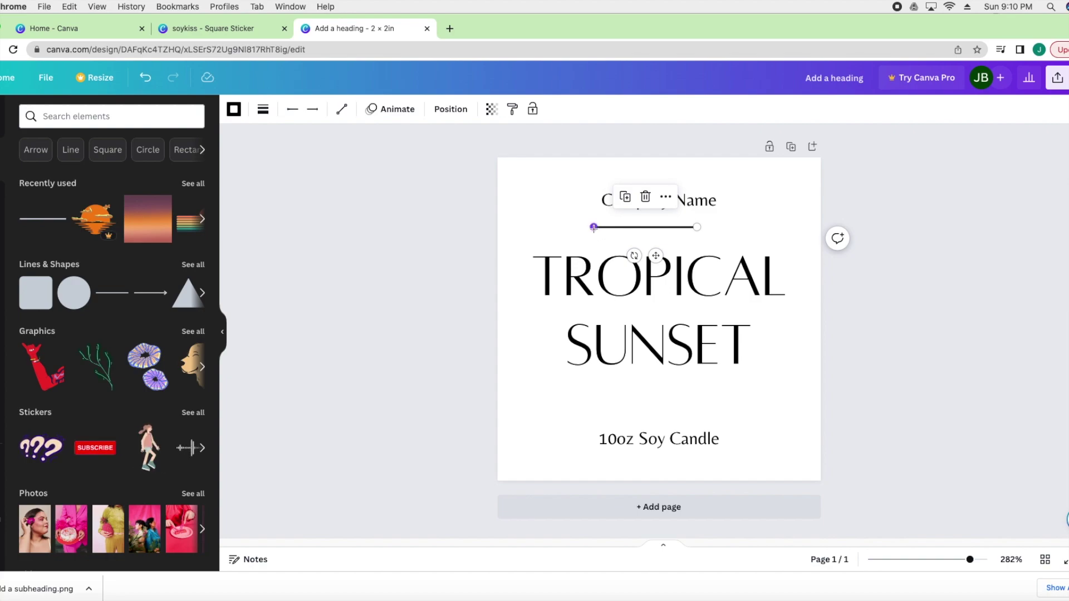
Stretch both ends of the line outward to match the heading's full width
{"action": "left_click_drag", "start_coordinate": [593, 227], "coordinate": [530, 228]}
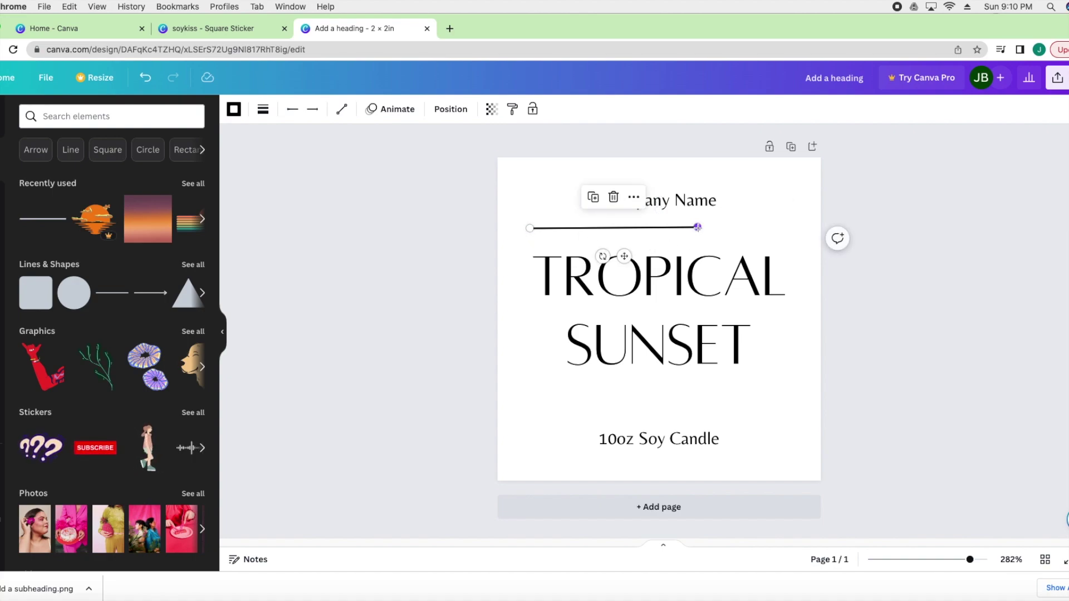
{"action": "left_click_drag", "start_coordinate": [698, 227], "coordinate": [787, 229]}
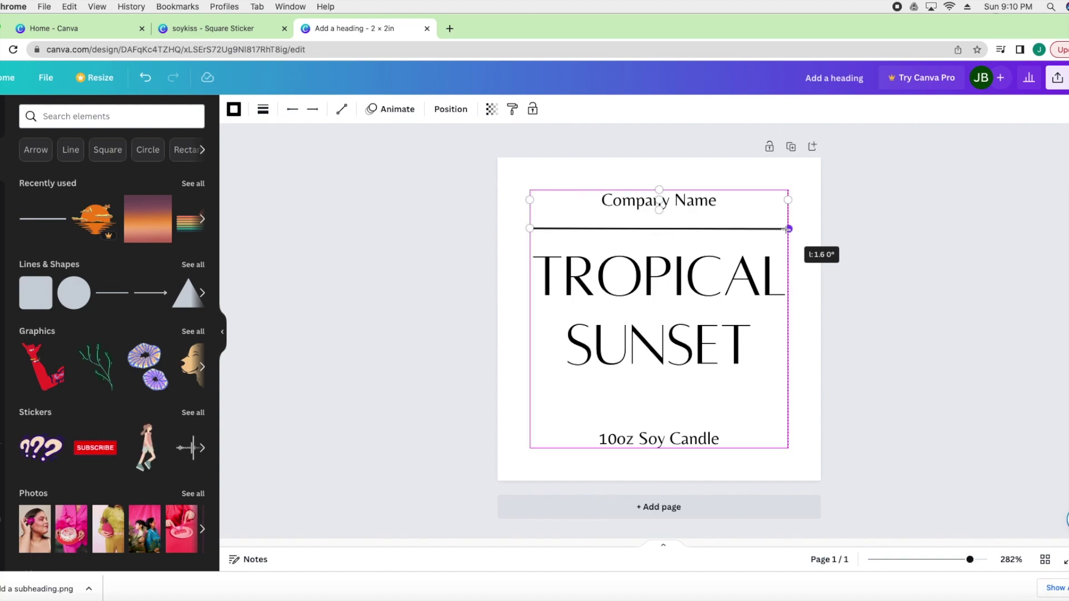
{"action": "left_click_drag", "start_coordinate": [788, 229], "coordinate": [789, 229]}
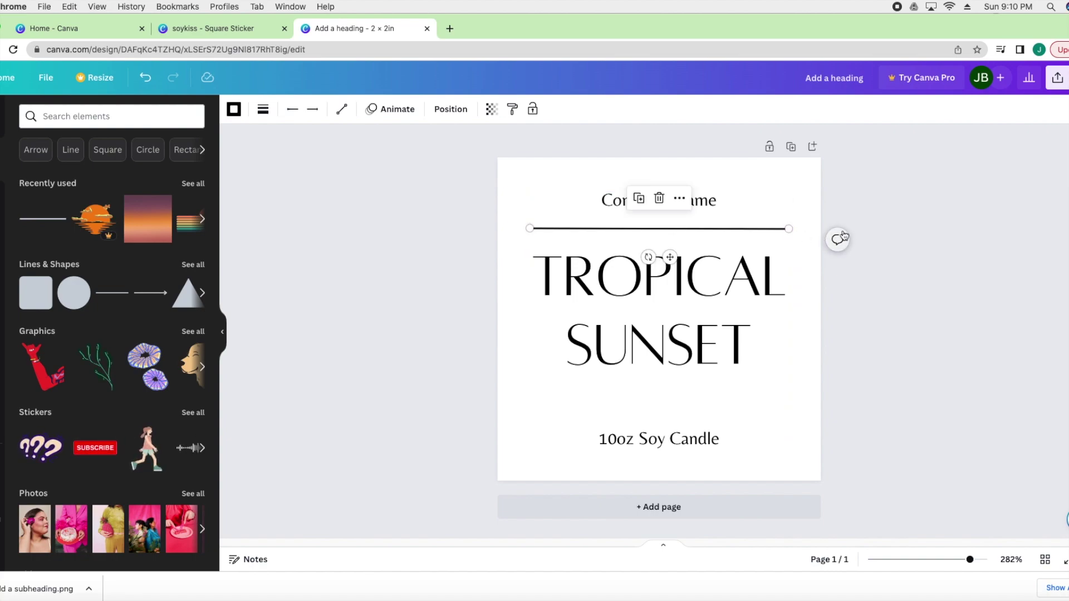
Duplicate the divider line just above 10oz Soy Candle and nudge TROPICAL SUNSET slightly lower
{"action": "left_click", "coordinate": [844, 201]}
{"action": "left_click_drag", "start_coordinate": [624, 228], "coordinate": [624, 218]}
{"action": "right_click", "coordinate": [623, 219]}
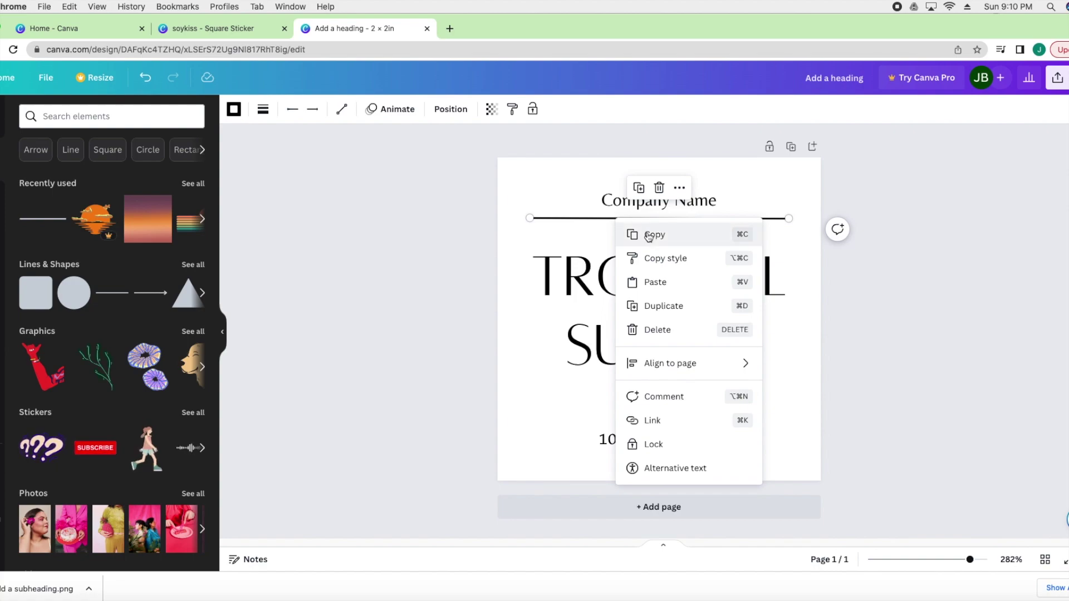
{"action": "key", "text": "Escape"}
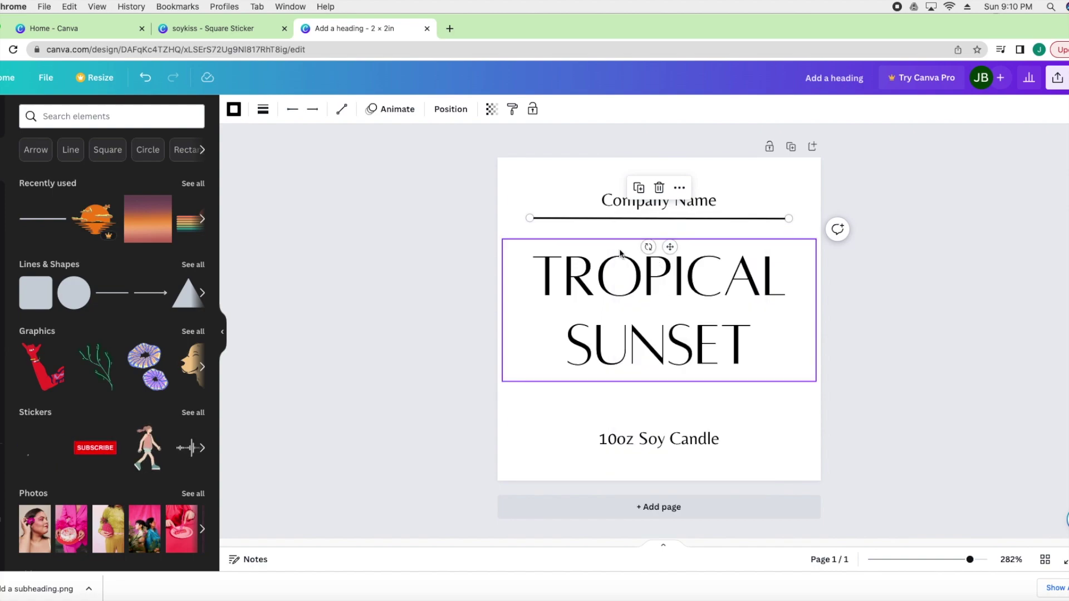
{"action": "right_click", "coordinate": [573, 243]}
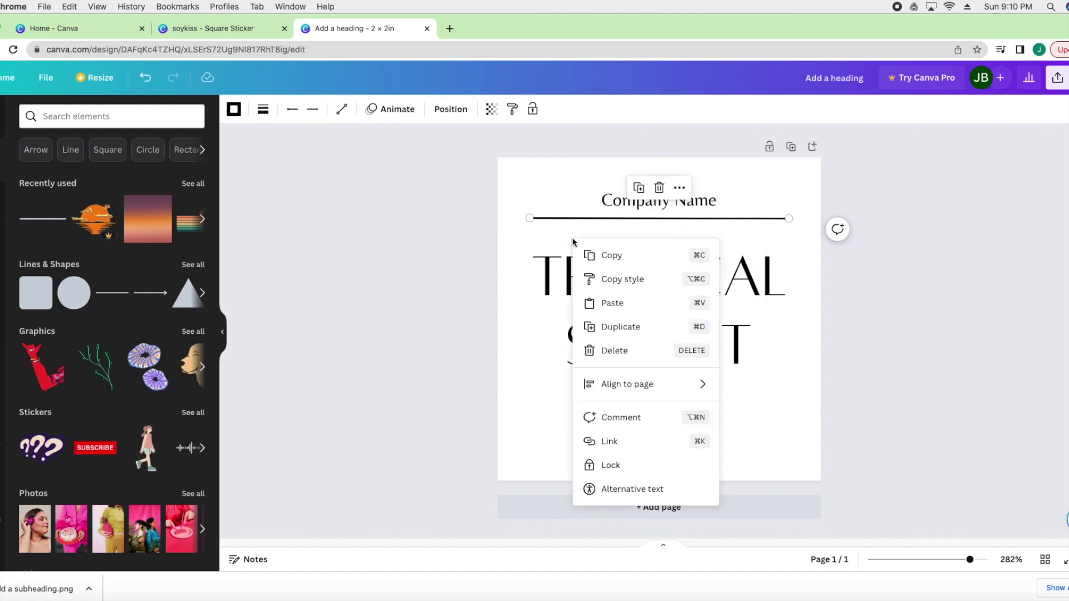
{"action": "left_click", "coordinate": [630, 303]}
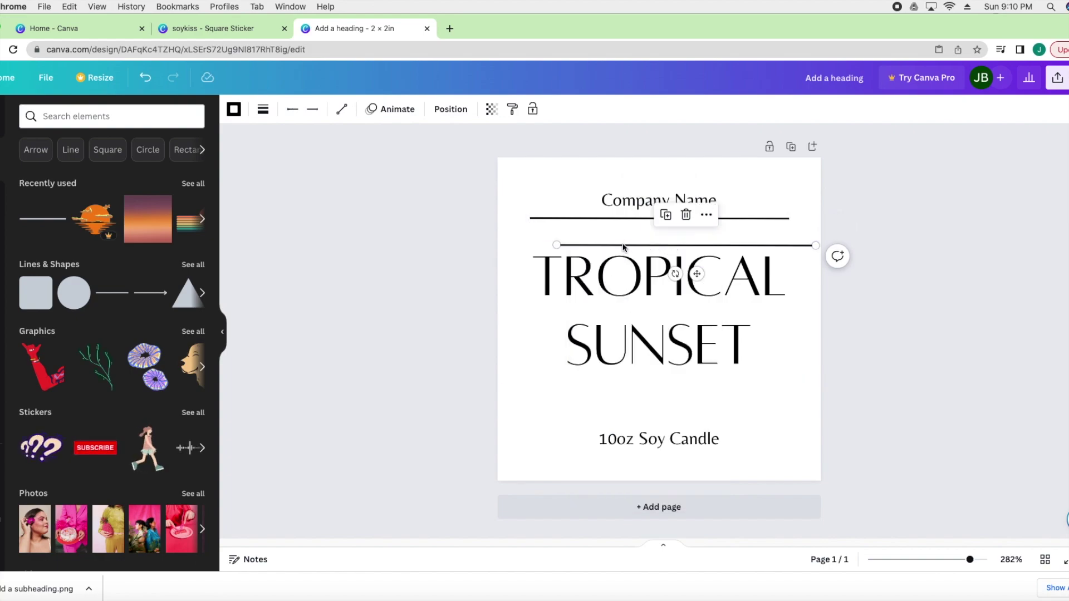
{"action": "left_click_drag", "start_coordinate": [623, 250], "coordinate": [604, 424]}
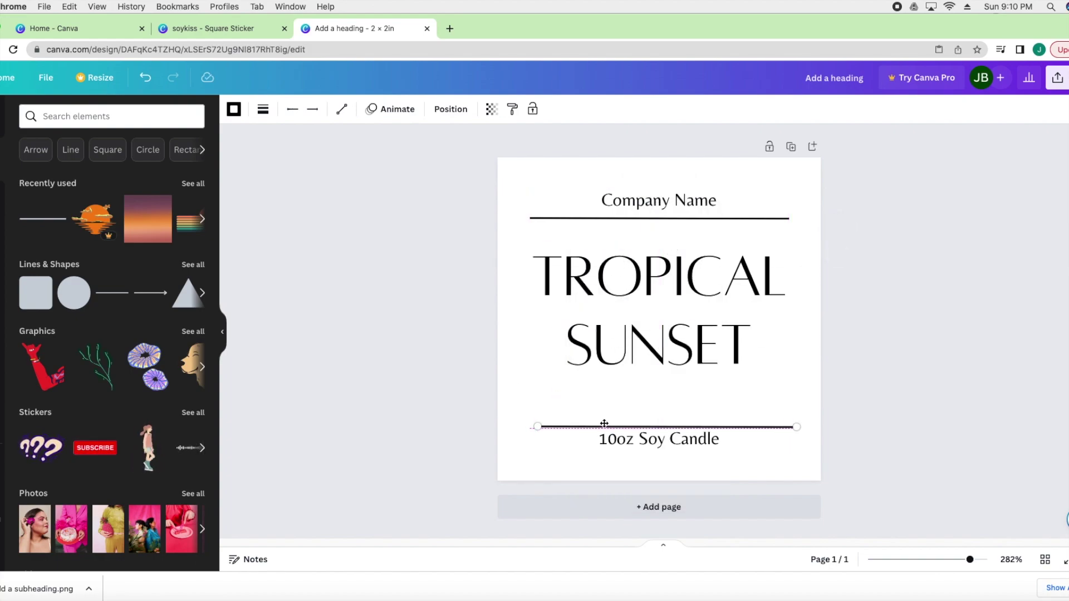
{"action": "left_click", "coordinate": [690, 295]}
{"action": "left_click_drag", "start_coordinate": [690, 296], "coordinate": [685, 302]}
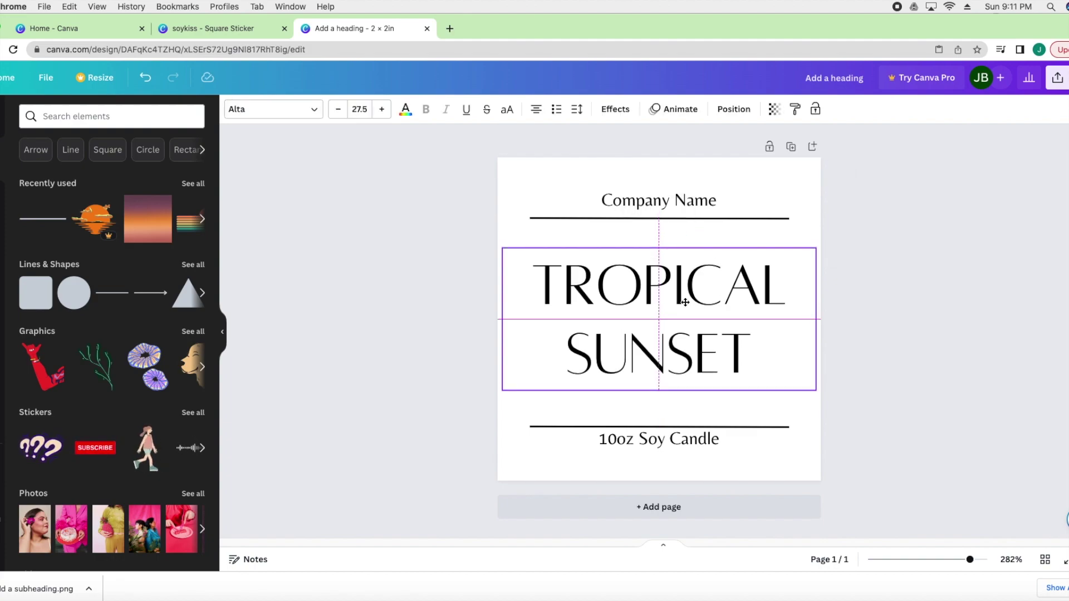
Keep TROPICAL SUNSET centred, then shorten the top divider and recentre it under Company Name
{"action": "left_click_drag", "start_coordinate": [685, 302], "coordinate": [687, 305]}
{"action": "left_click", "coordinate": [532, 219]}
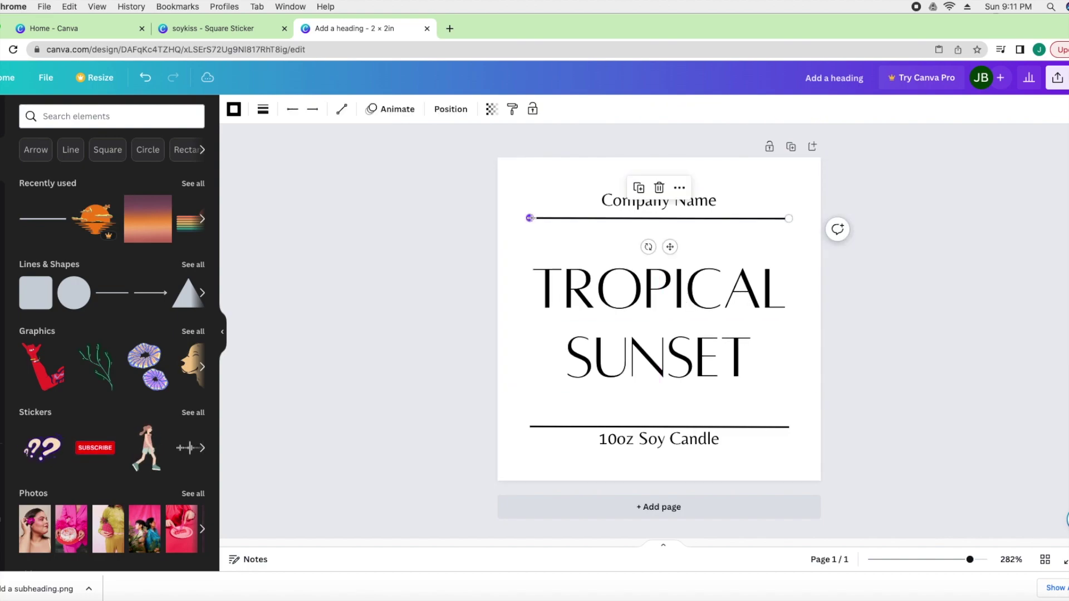
{"action": "left_click_drag", "start_coordinate": [530, 219], "coordinate": [564, 218]}
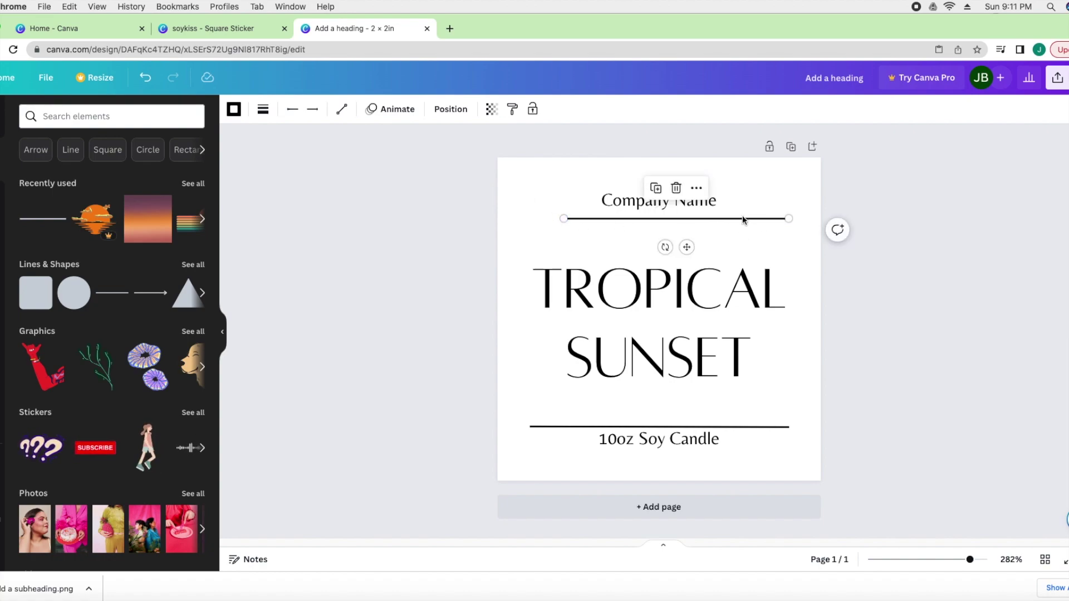
{"action": "left_click_drag", "start_coordinate": [743, 219], "coordinate": [718, 219]}
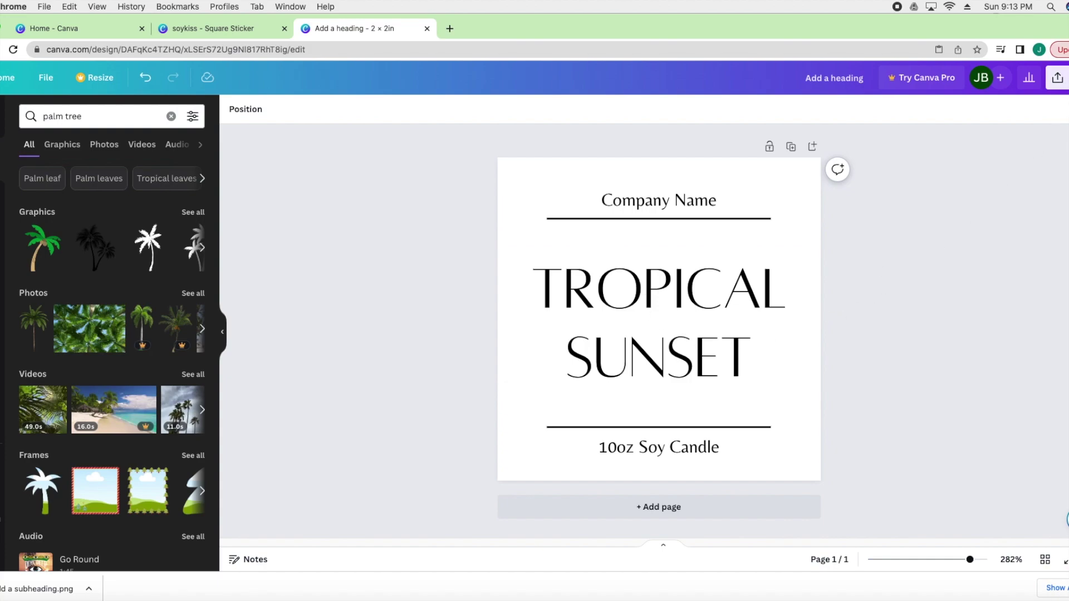
Download the Tropical Sunset label as a PNG file, 'Add a heading.png'
{"action": "left_click", "coordinate": [1057, 77]}
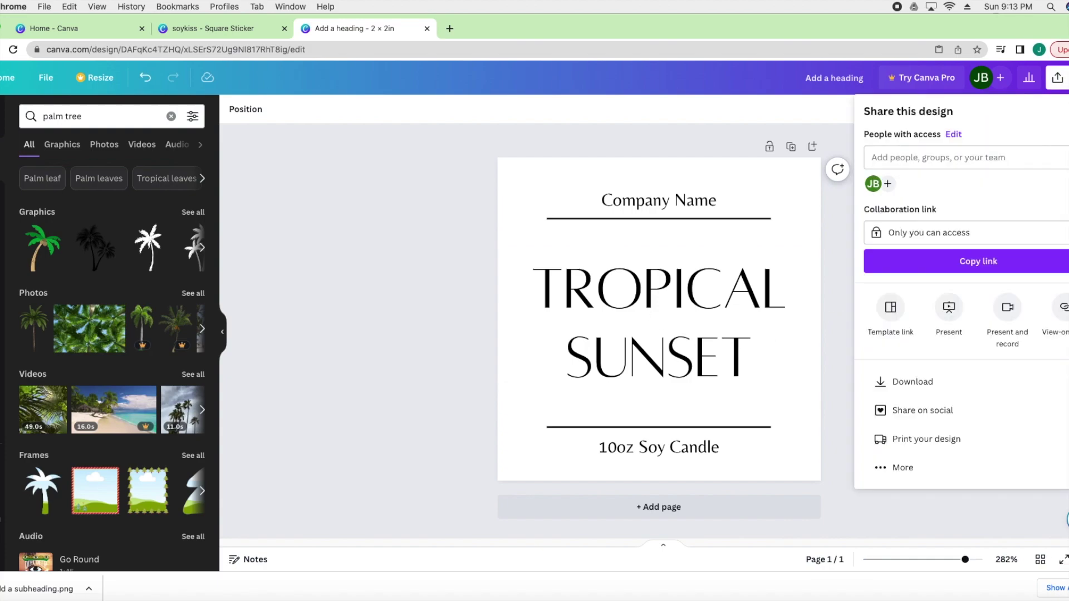
{"action": "left_click", "coordinate": [1052, 382]}
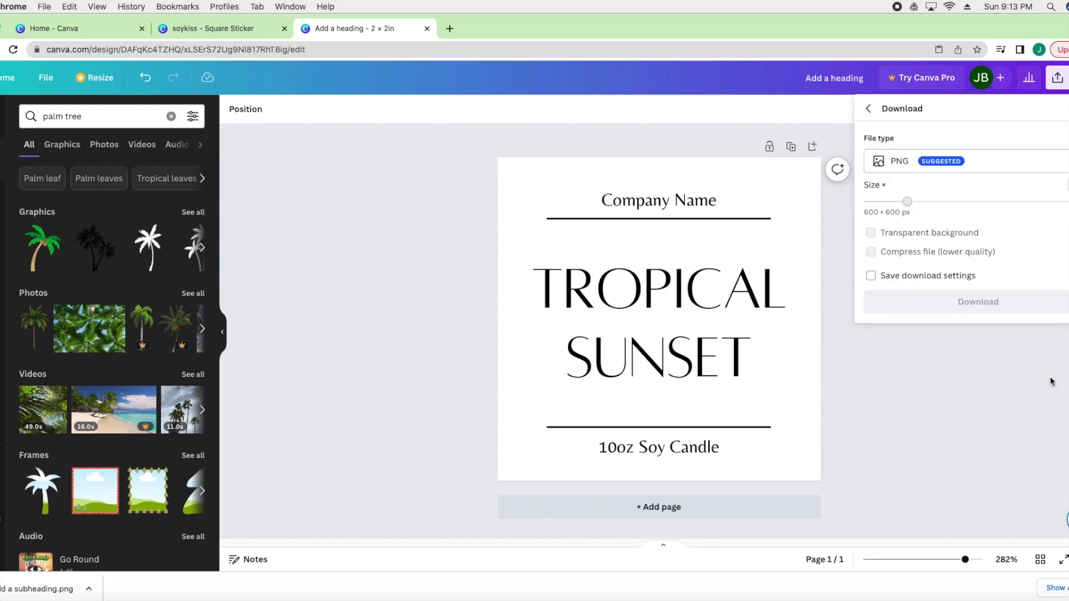
{"action": "left_click", "coordinate": [1011, 166]}
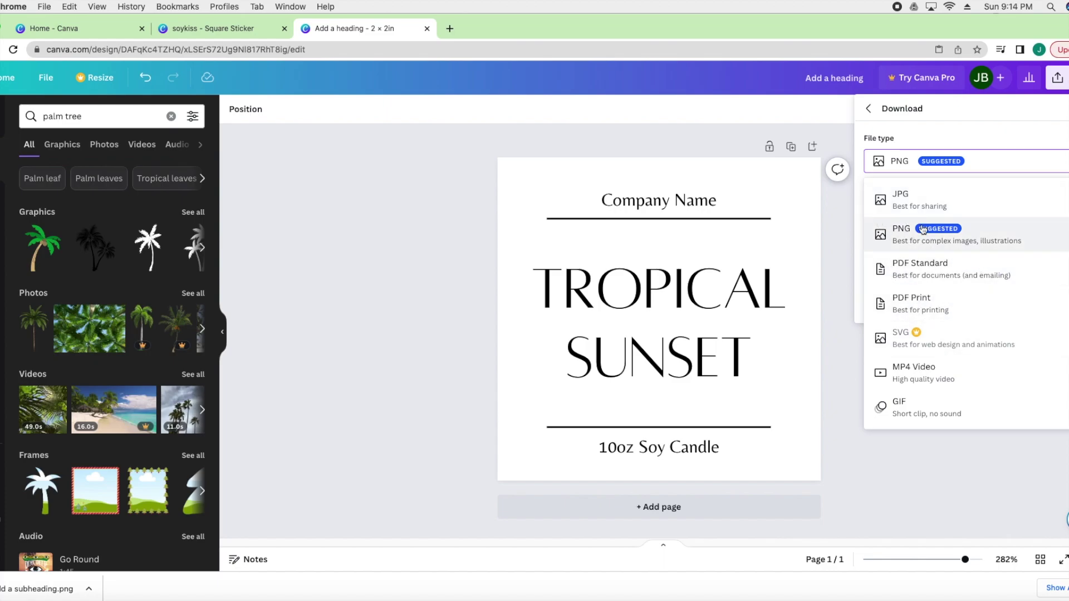
{"action": "left_click", "coordinate": [1014, 240]}
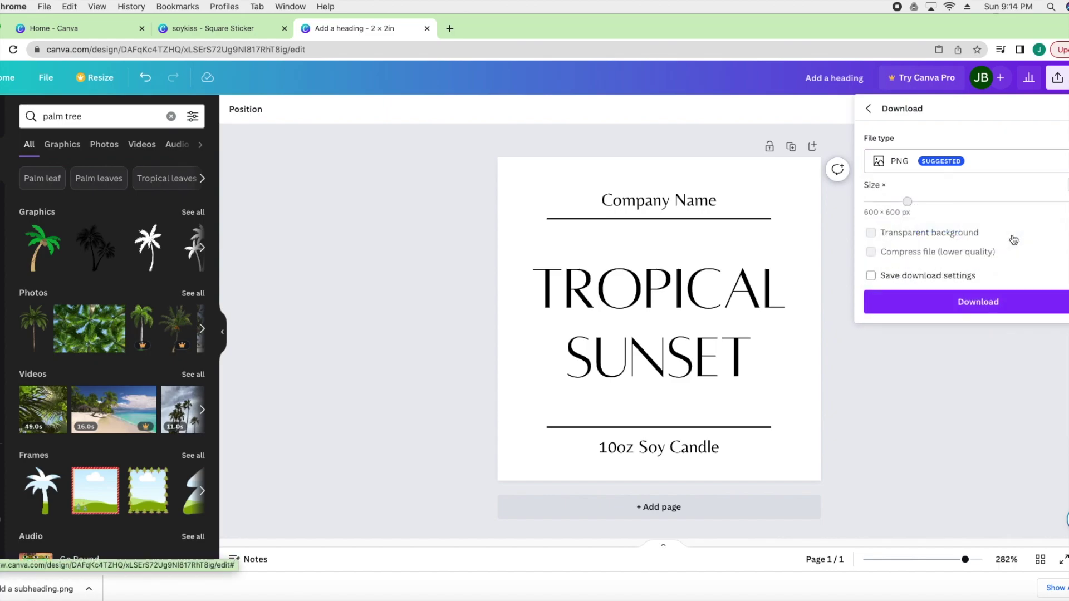
{"action": "left_click", "coordinate": [1005, 301]}
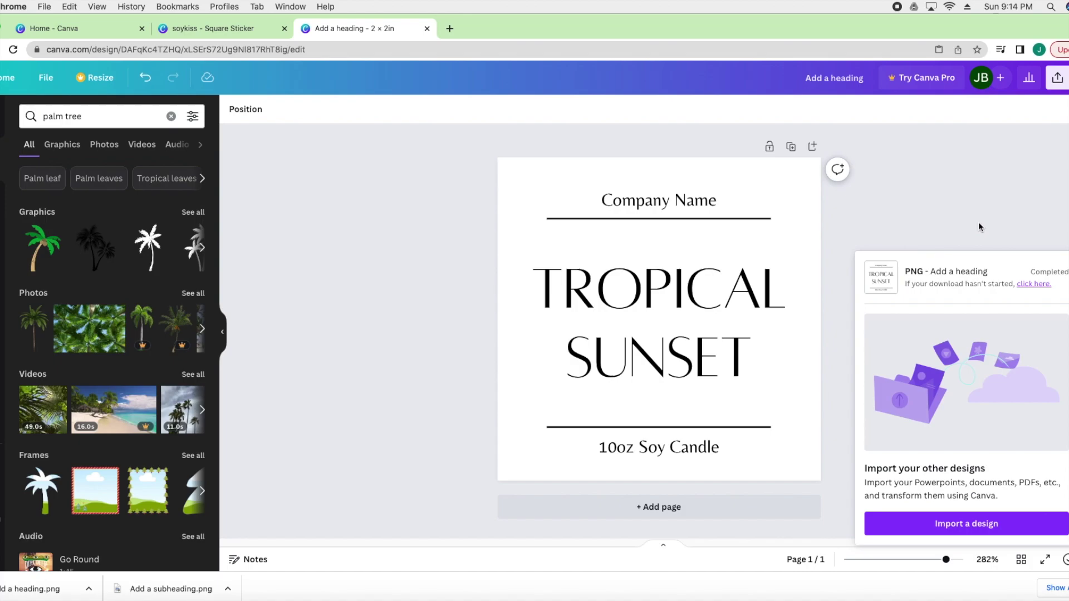
Switch to QuickTime Player and bring up its application menu
{"action": "left_click", "coordinate": [838, 598]}
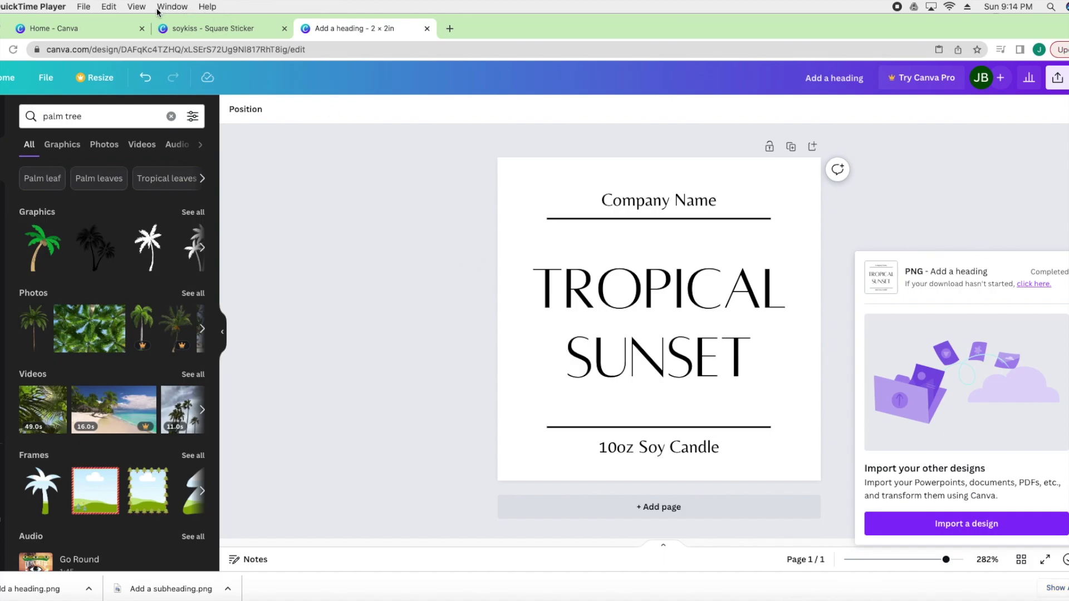
{"action": "left_click", "coordinate": [107, 6]}
{"action": "mouse_move", "coordinate": [66, 6]}
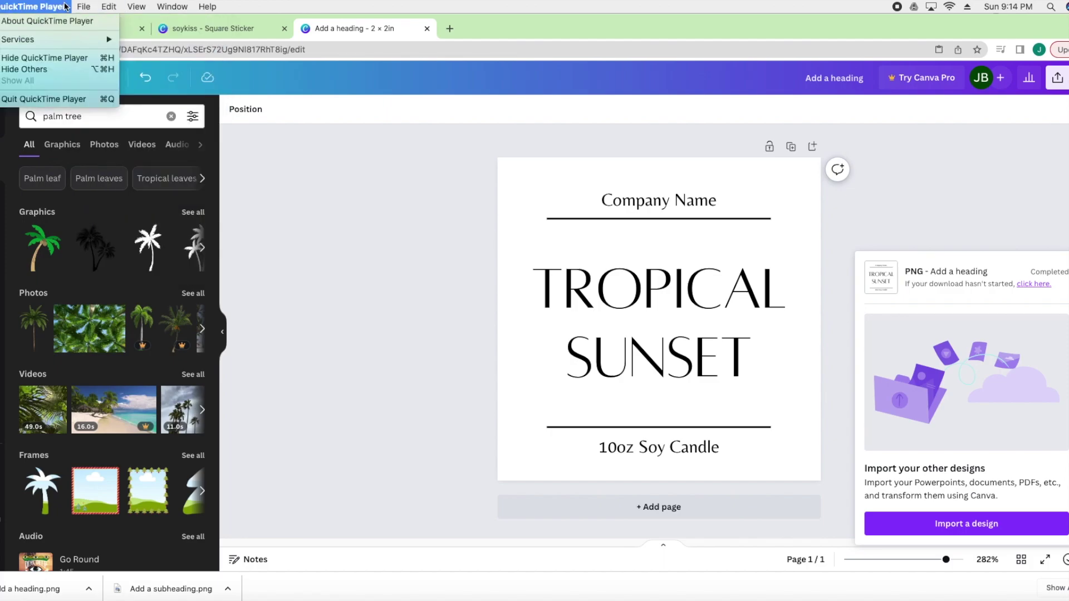